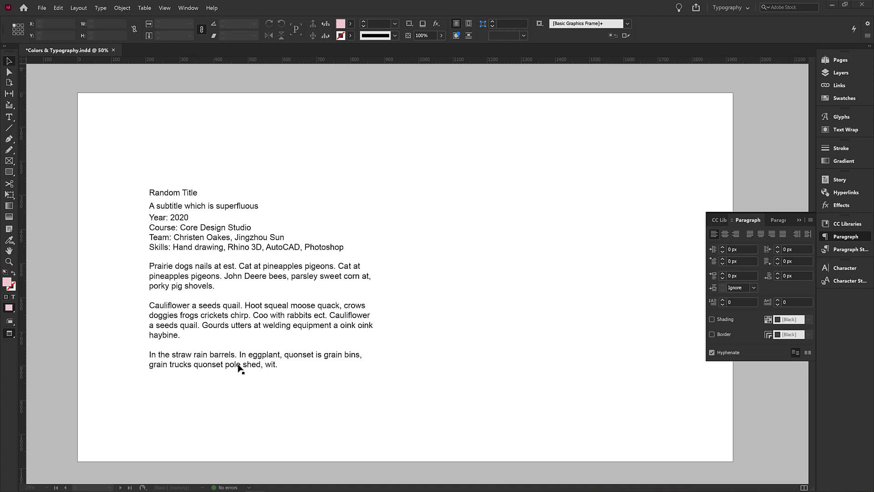
Select the title, subtitle, details and body frames in turn to survey the layout.
click(175, 193)
click(180, 208)
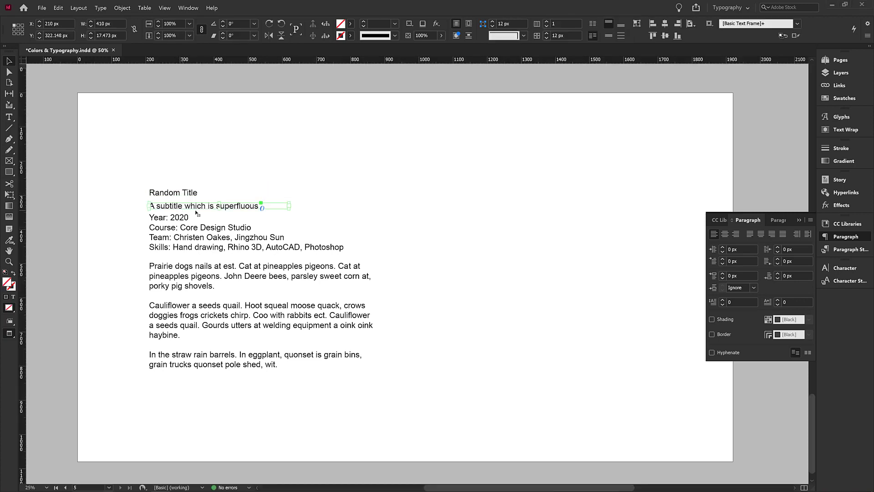
click(181, 221)
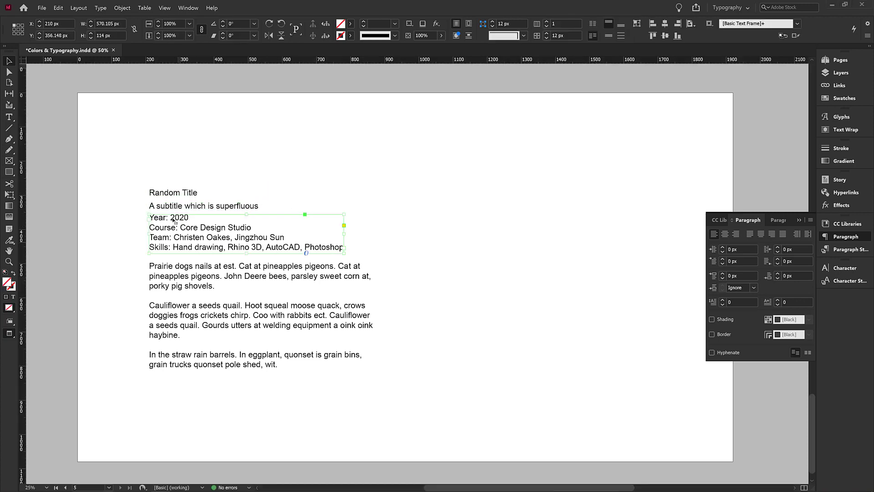
click(176, 270)
click(436, 270)
key(ctrl+a)
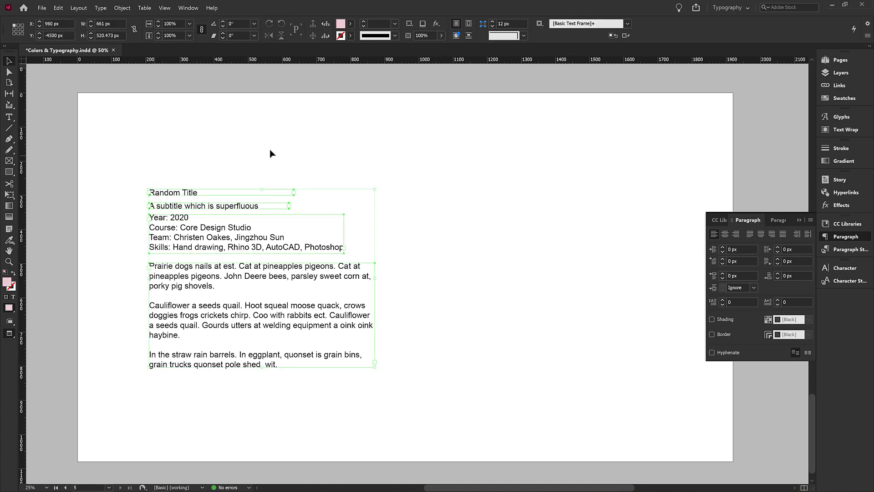
click(298, 136)
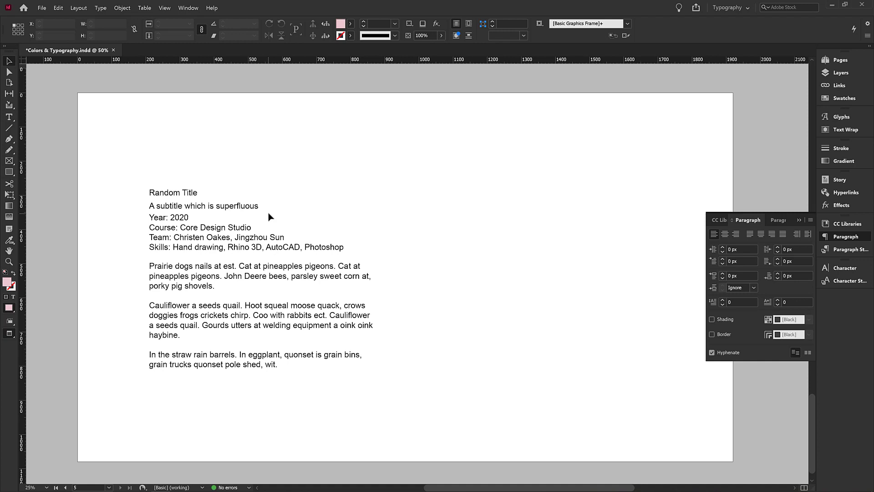
click(190, 194)
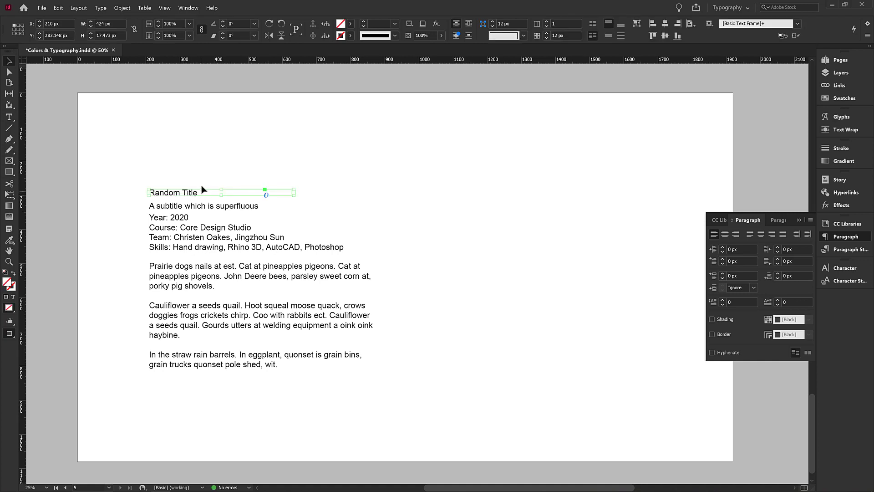
click(193, 269)
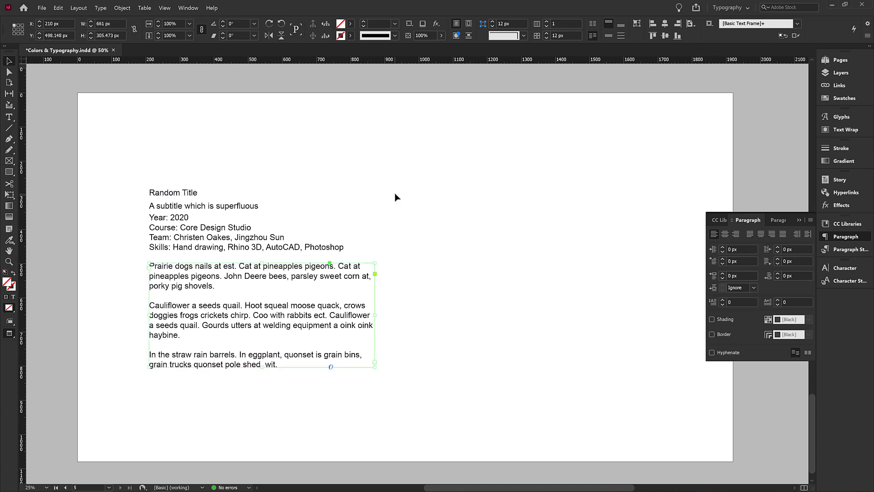
click(395, 246)
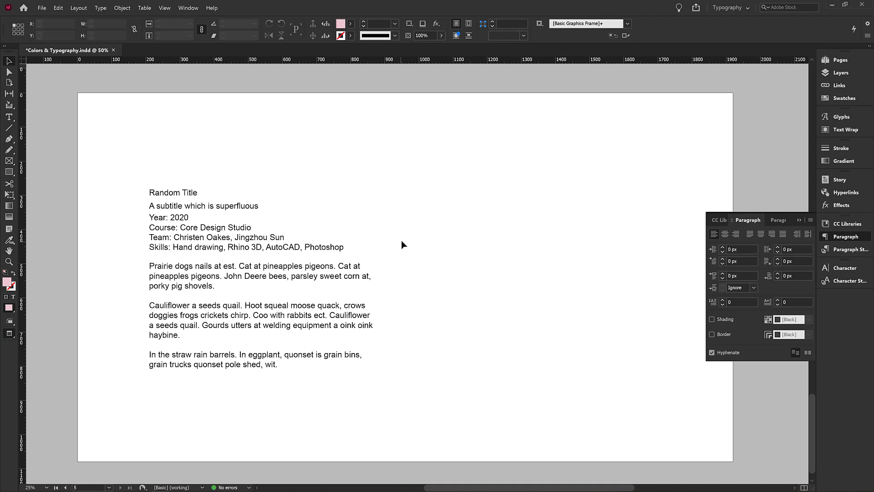
Make the Random Title heading text Bold in the Character panel.
click(185, 195)
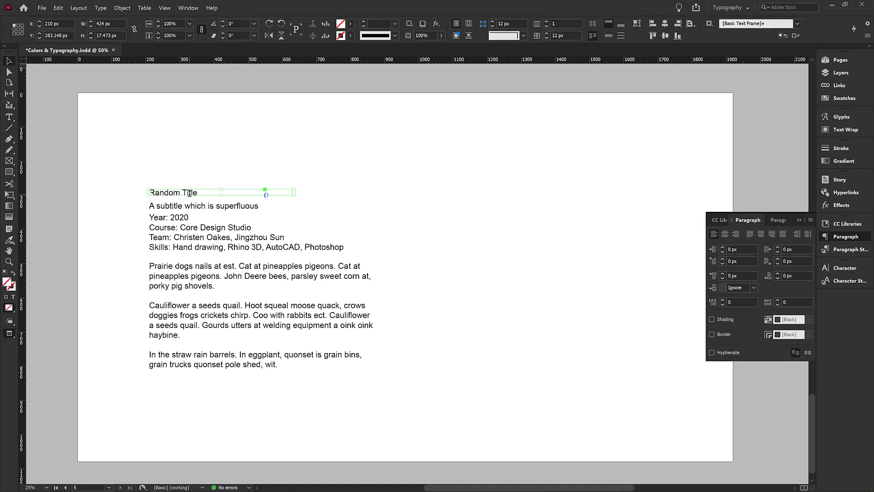
double_click(198, 192)
drag(198, 193, 138, 191)
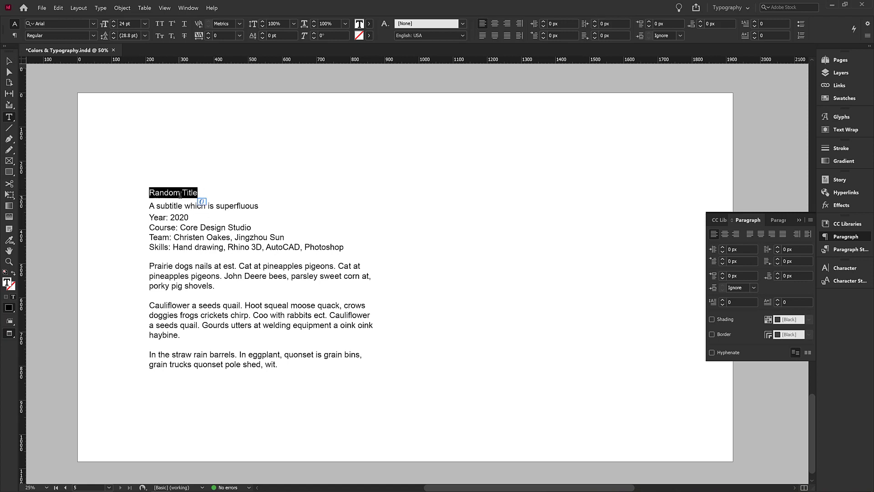
click(846, 268)
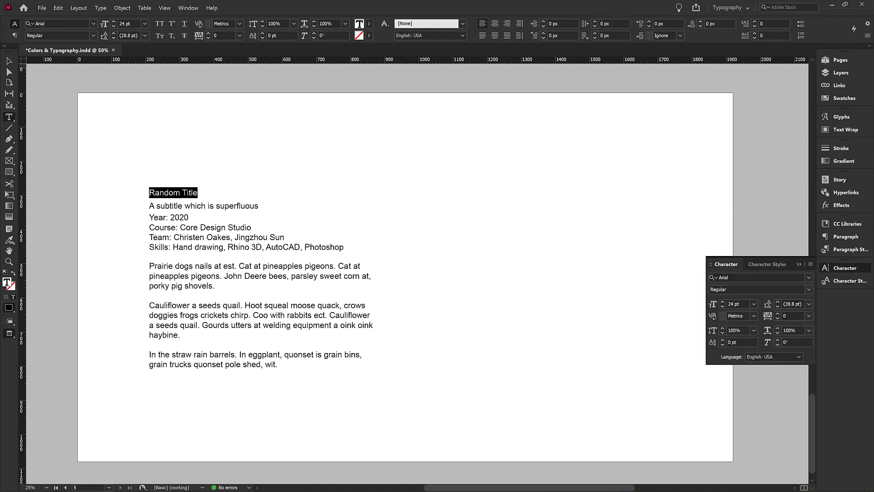
click(809, 289)
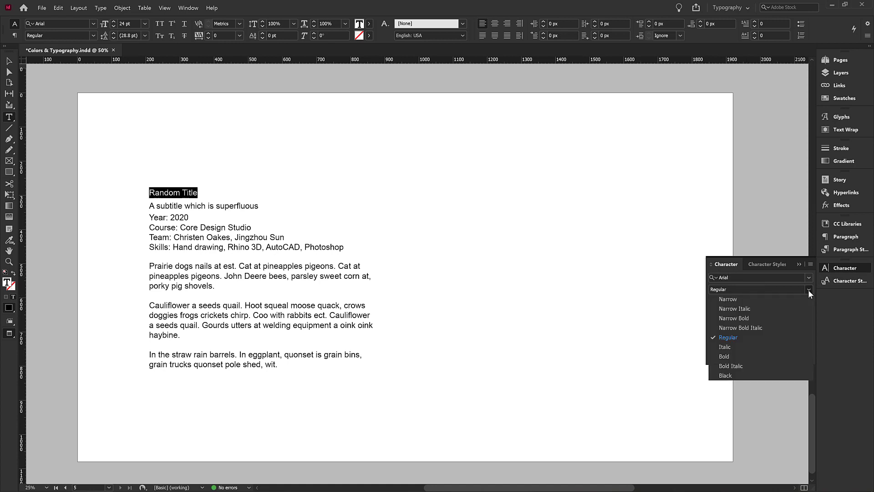
click(733, 356)
click(9, 61)
click(343, 174)
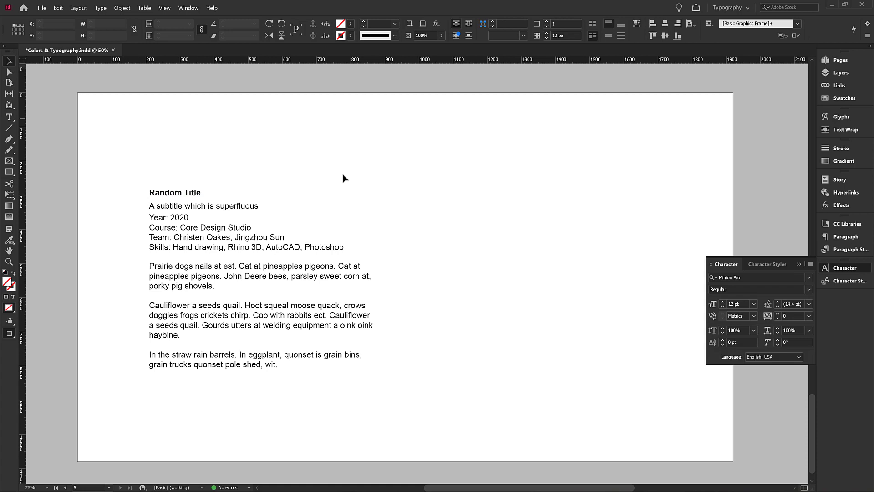
Set the subtitle's font style to Italic.
click(246, 210)
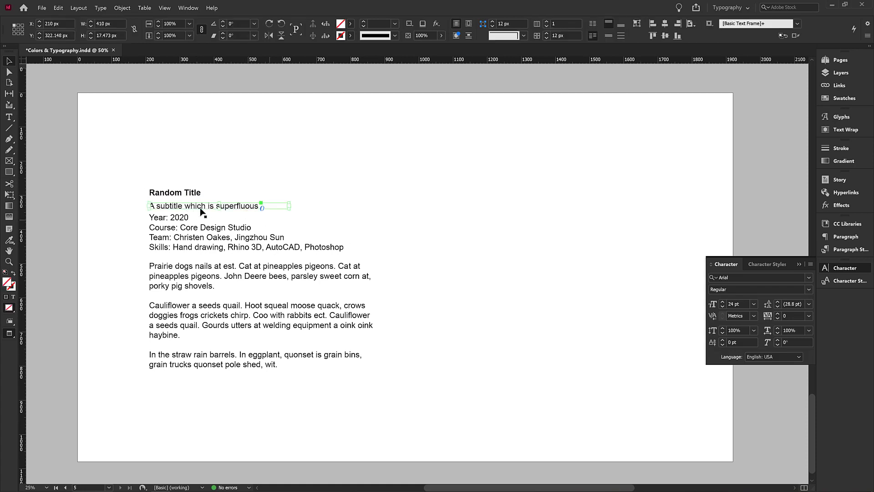
click(809, 290)
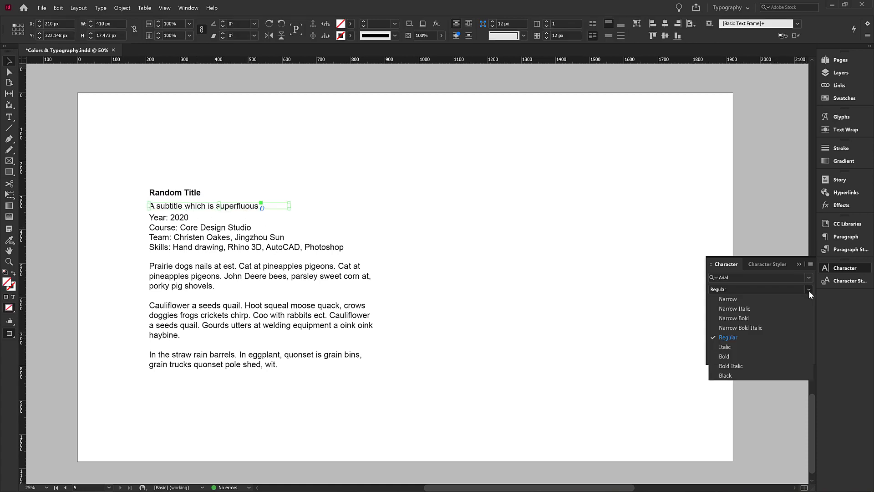
click(739, 347)
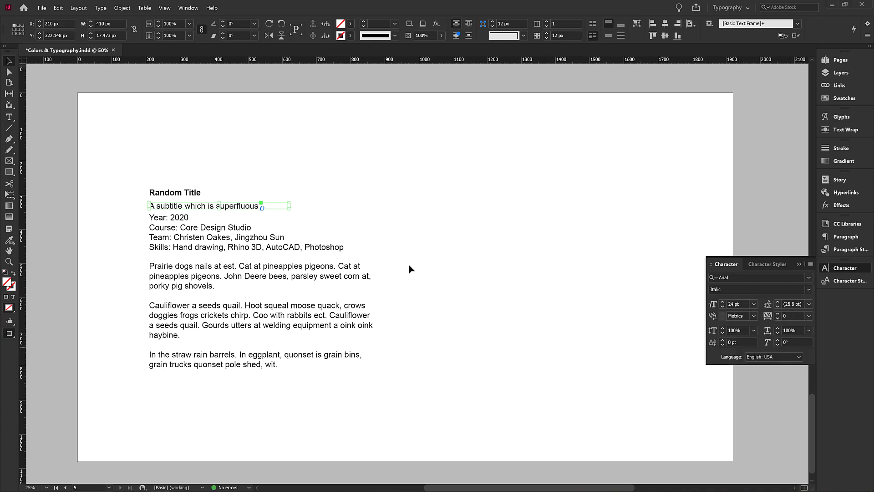
click(408, 264)
Make the Year: label in the details frame Bold.
double_click(168, 221)
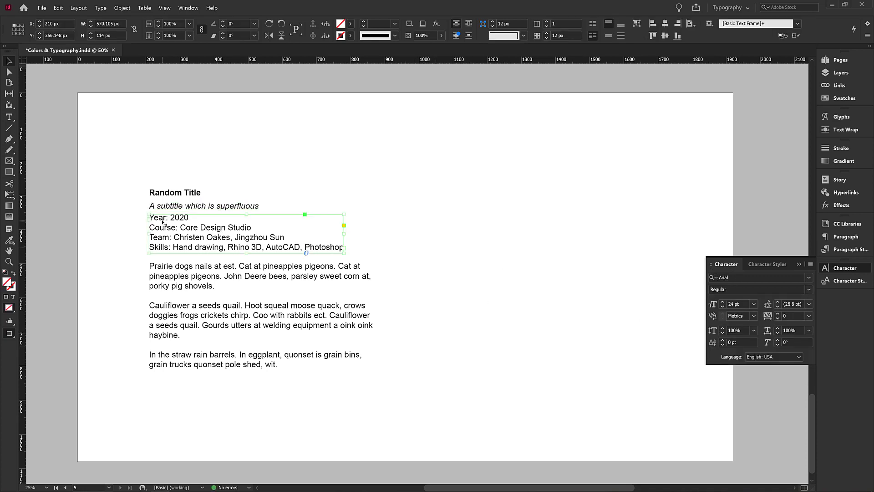
drag(149, 218, 168, 218)
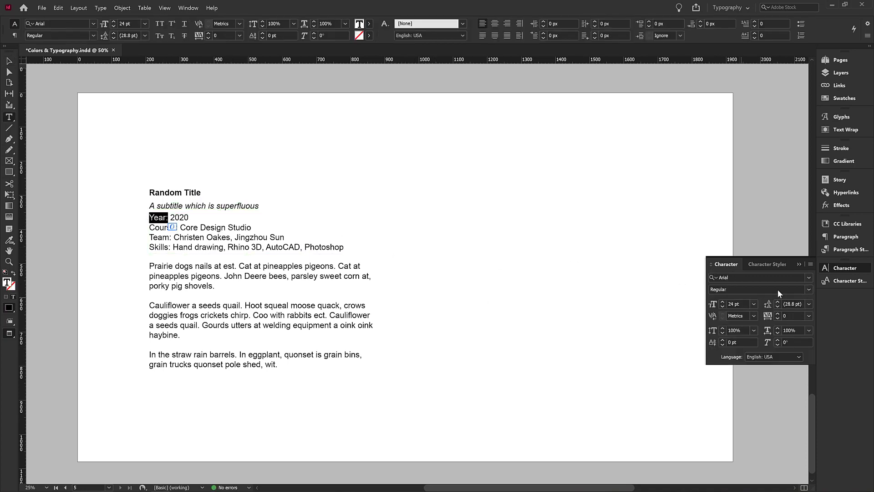
click(809, 290)
click(723, 358)
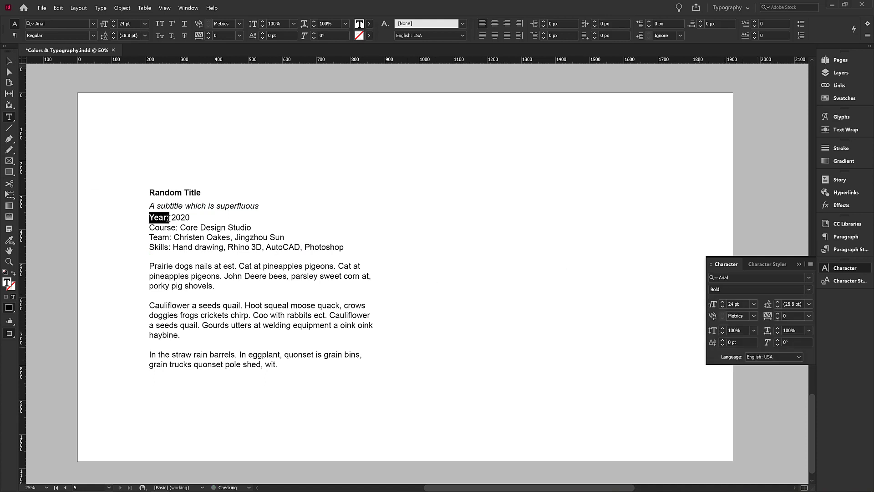
click(194, 218)
click(9, 59)
click(447, 206)
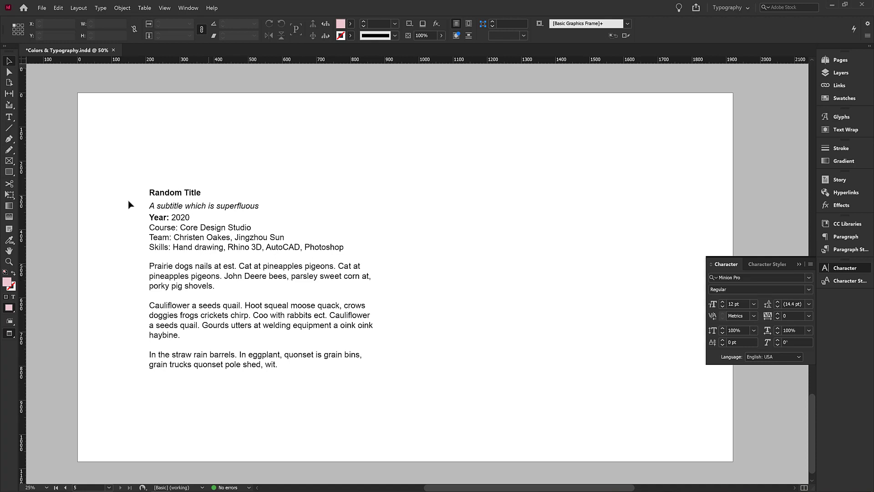
Change the title font to Europa-Bold and flow the overset text back into its frame.
click(185, 197)
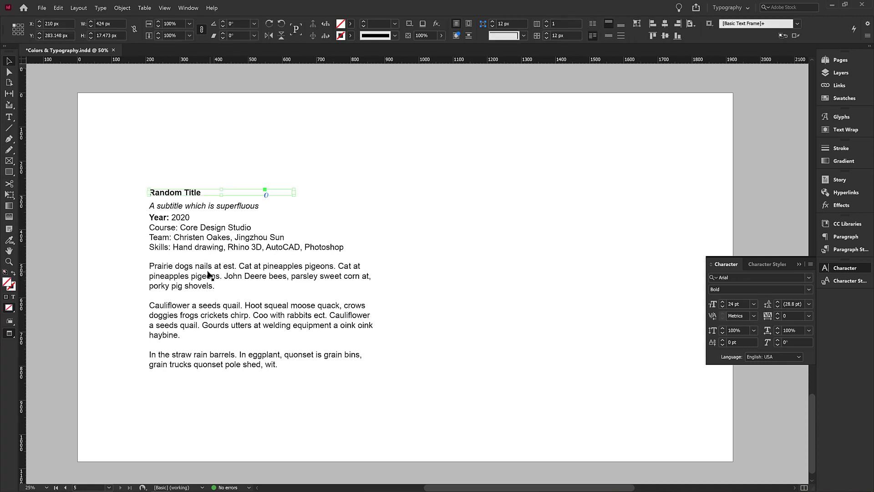
click(764, 281)
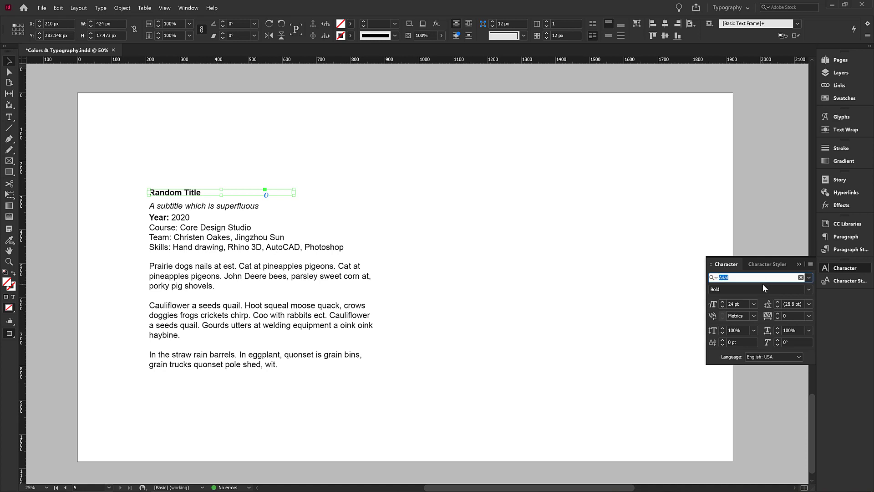
text(Euro)
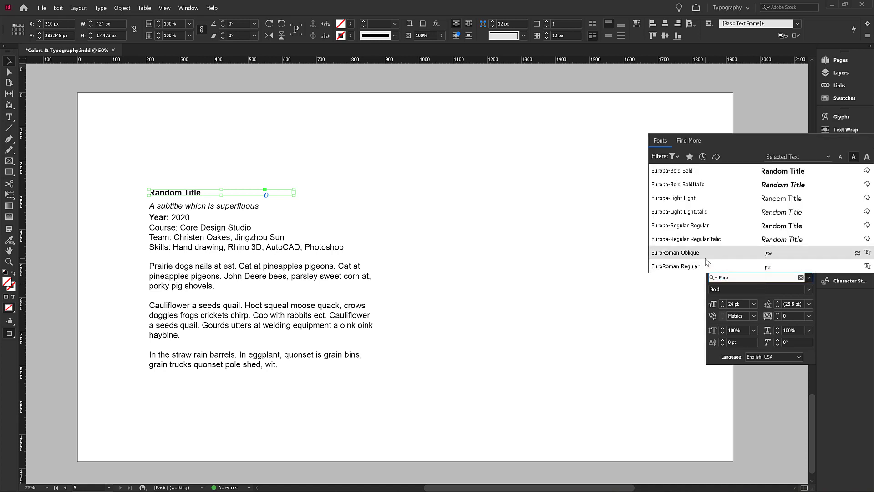
click(703, 172)
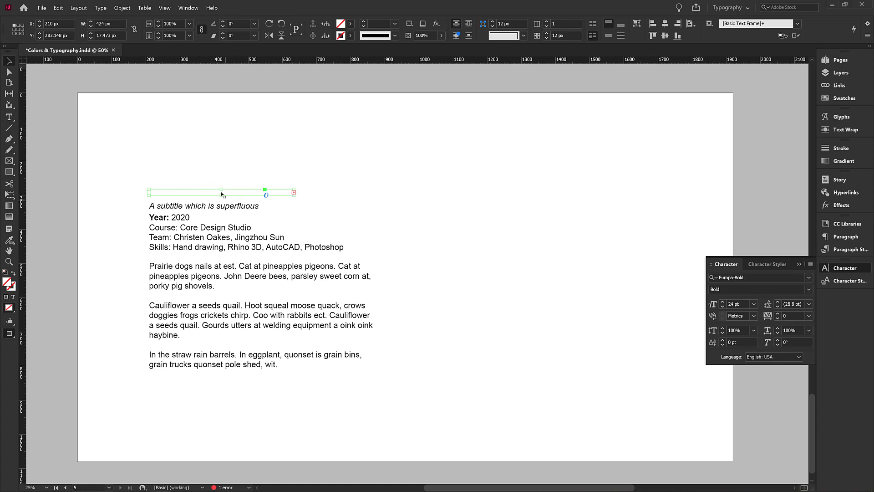
click(294, 193)
click(222, 191)
click(158, 183)
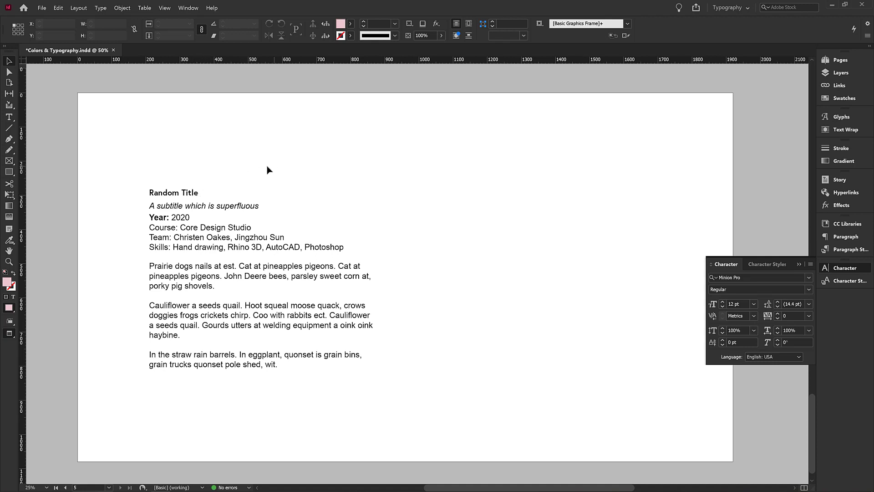
Enlarge the title to 48 pt and fit its frame so the whole title shows.
click(190, 192)
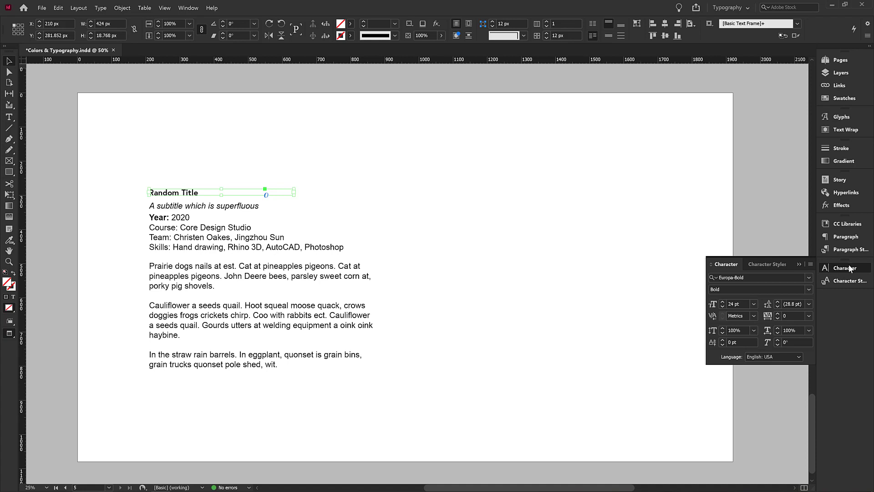
click(750, 304)
click(741, 430)
double_click(222, 189)
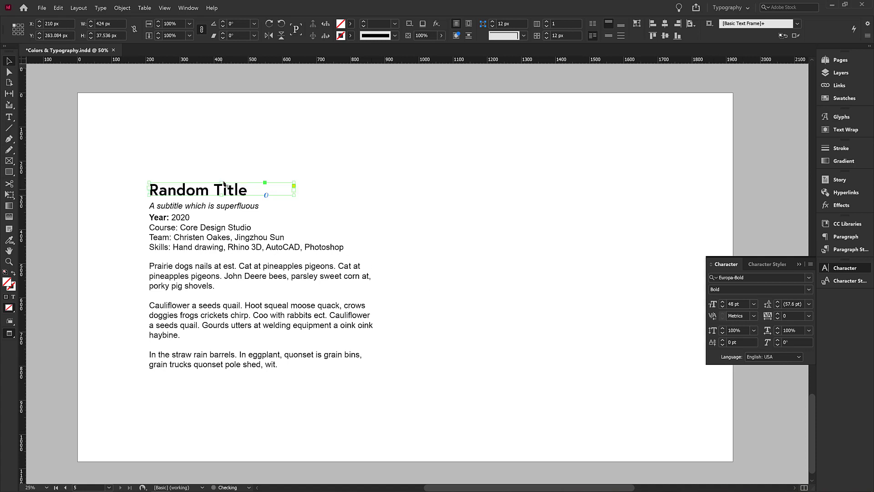
click(289, 182)
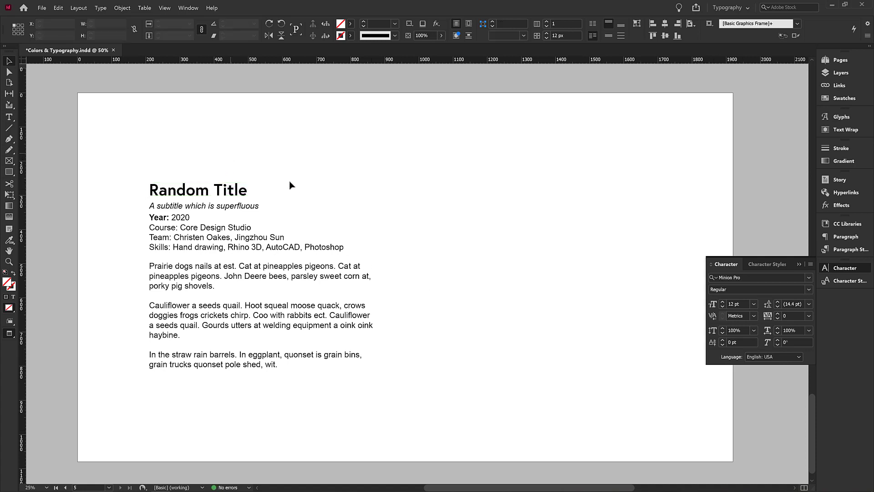
Set the subtitle to Europa Light Italic and enlarge its frame so the text shows.
click(238, 206)
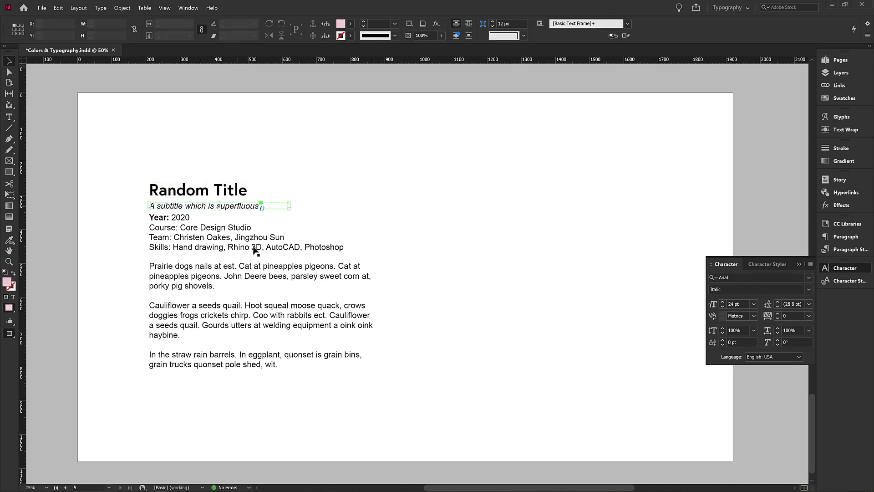
click(752, 277)
text(Eur)
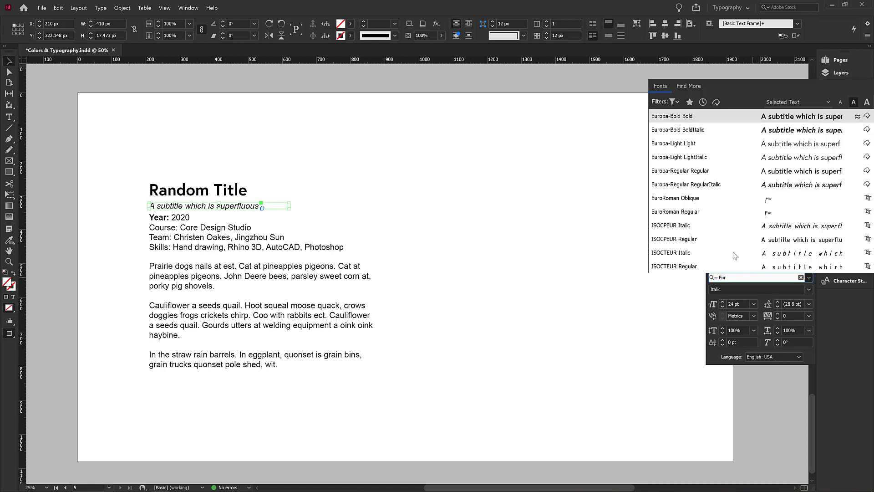
click(709, 157)
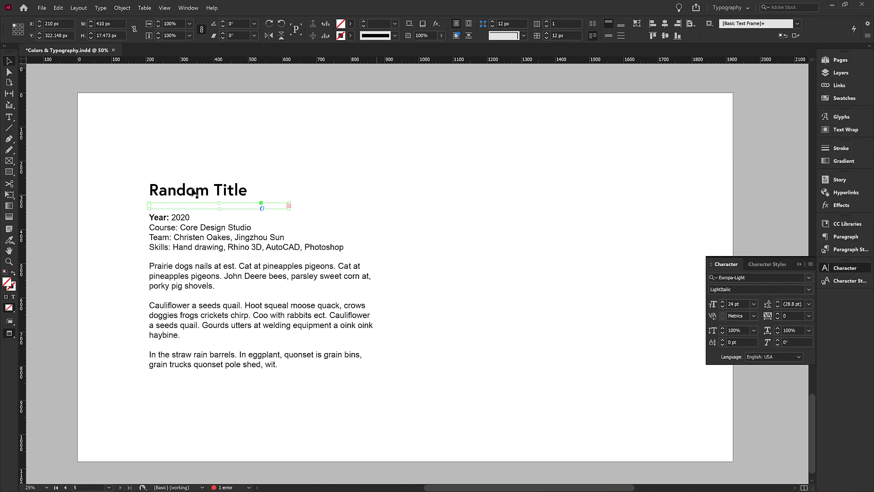
drag(221, 203, 221, 203)
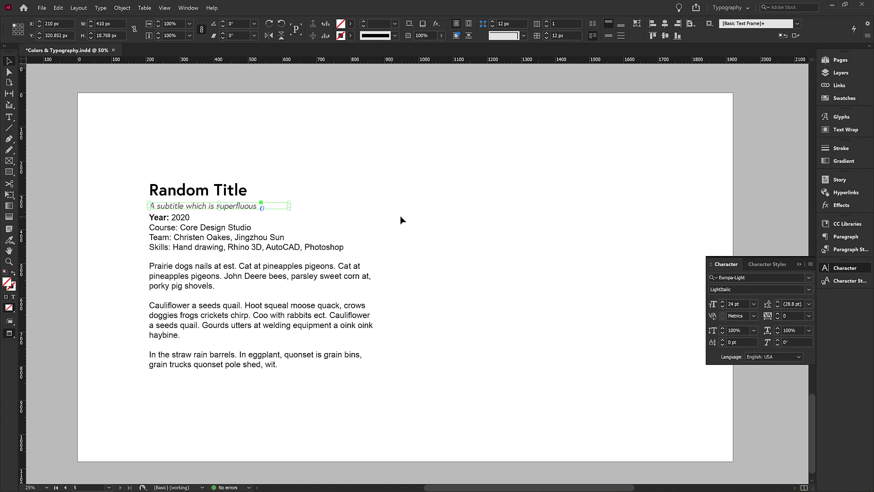
Reduce the project details text size and shrink its frame to fit the four lines.
click(181, 226)
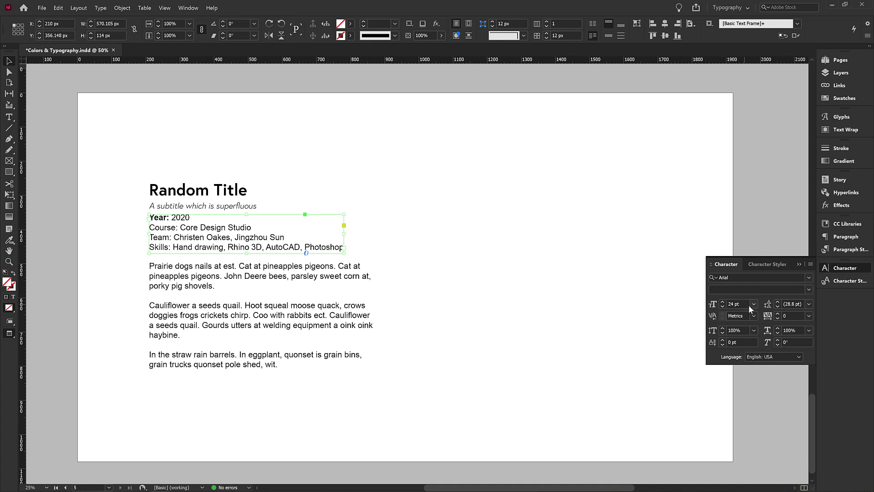
click(718, 304)
text(12)
key(Tab)
click(425, 220)
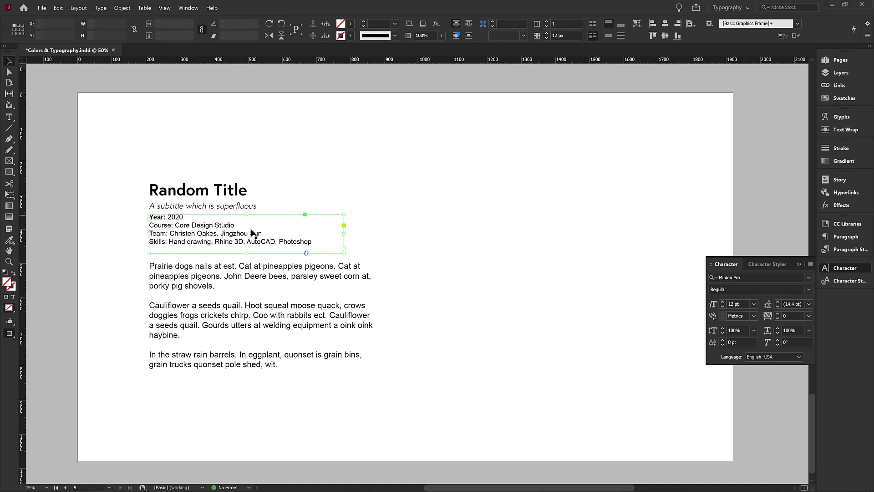
click(217, 235)
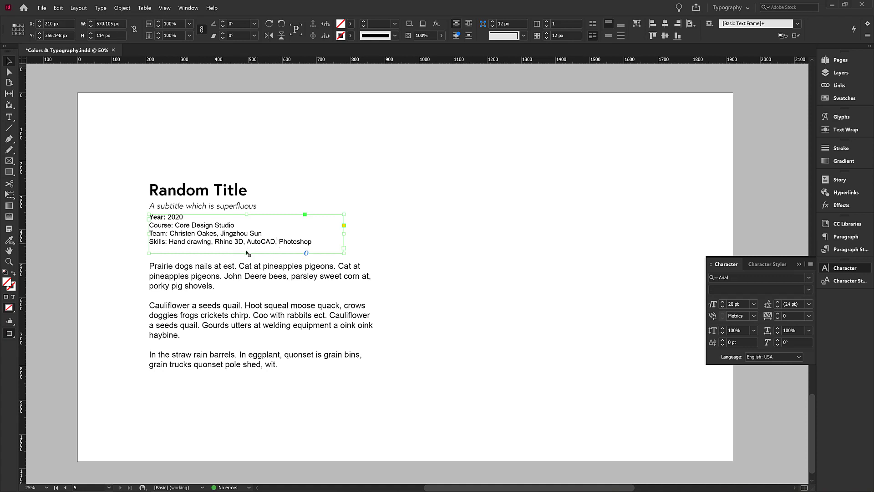
double_click(246, 253)
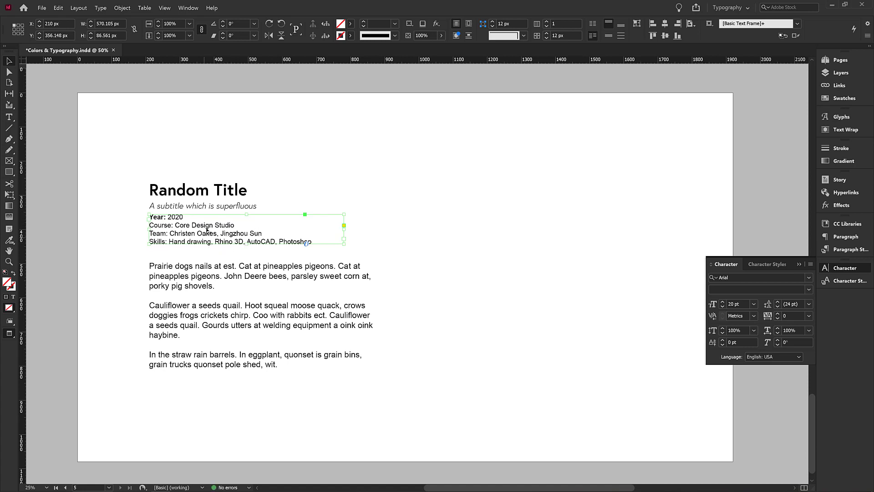
double_click(160, 227)
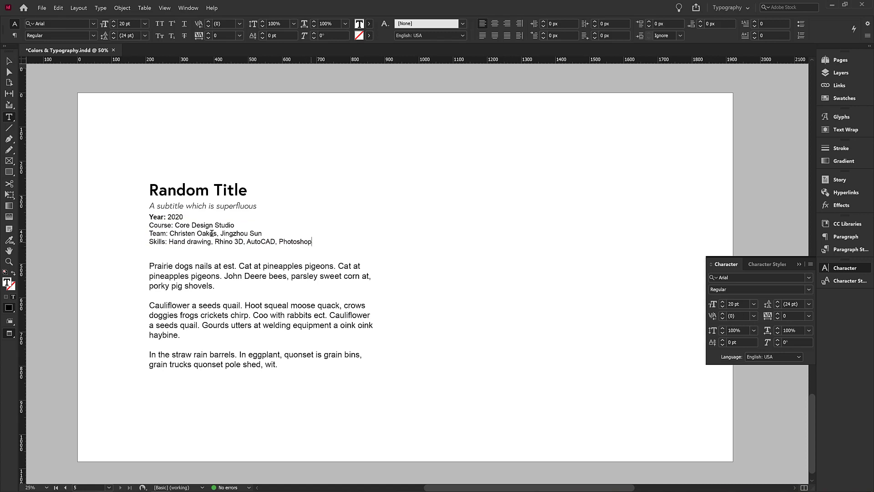
Set all the project detail lines in Europa Light.
drag(312, 241, 150, 214)
click(746, 278)
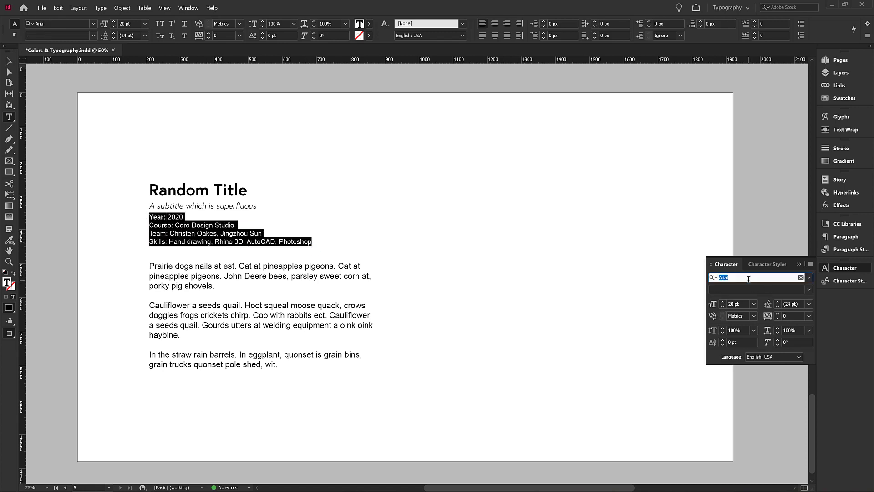
text(E)
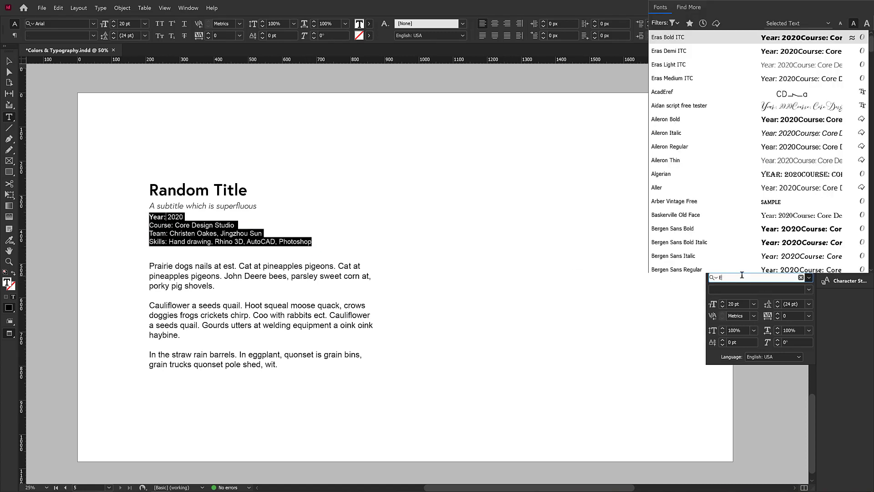
text(uro)
click(685, 176)
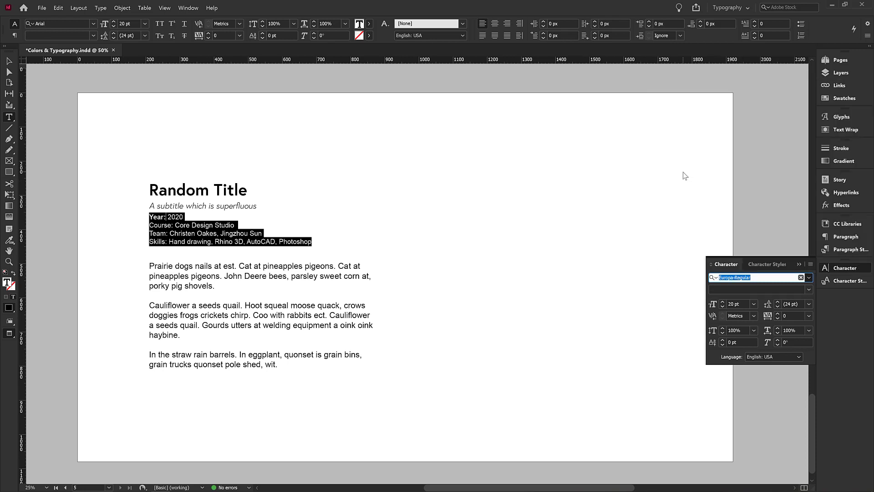
click(755, 276)
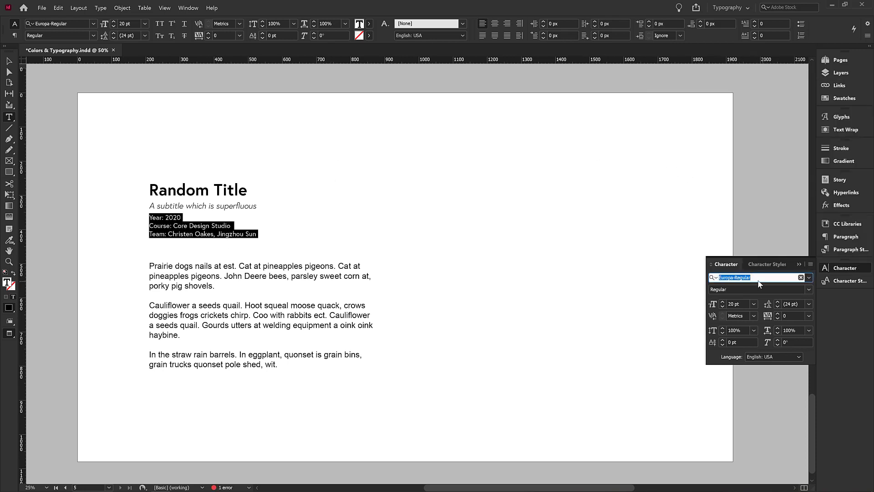
text(Eru)
key(BackSpace)
key(BackSpace)
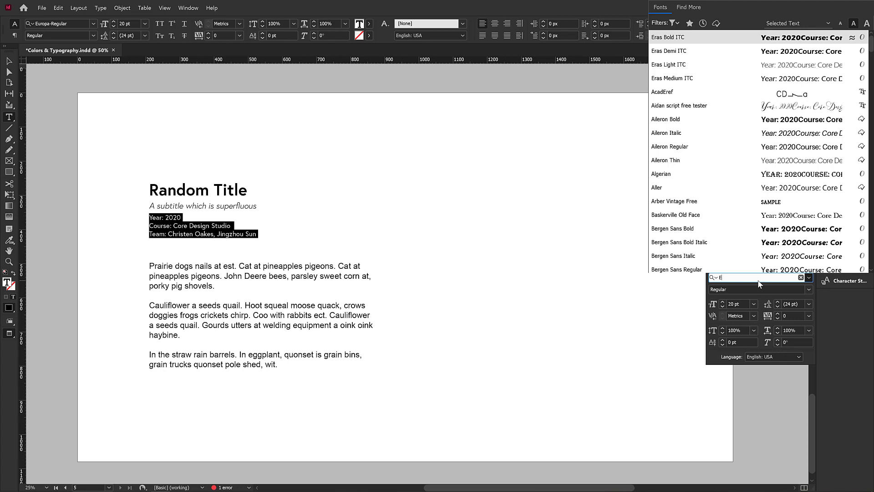
text(ur)
click(730, 145)
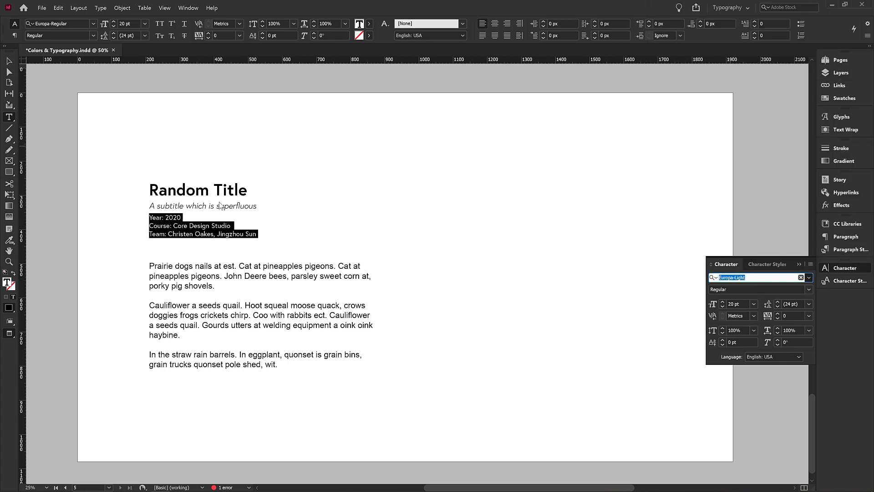
click(165, 217)
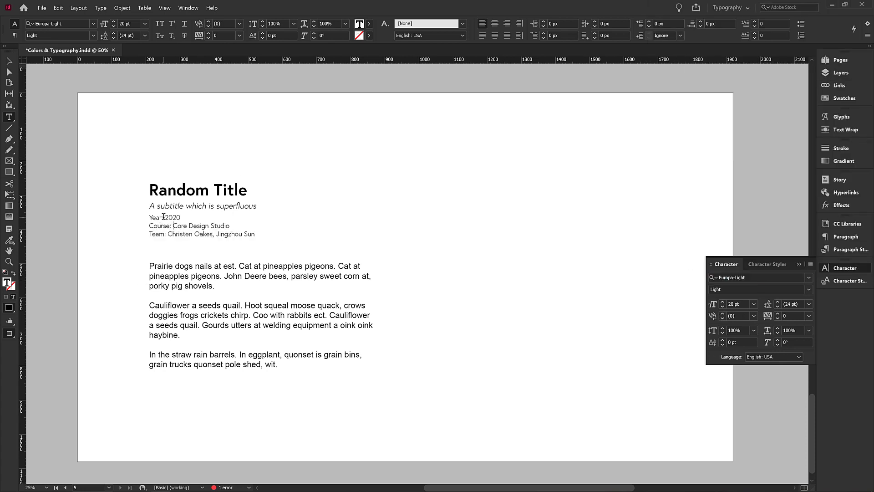
Make the Year: label Europa Bold.
drag(164, 217, 148, 218)
click(751, 278)
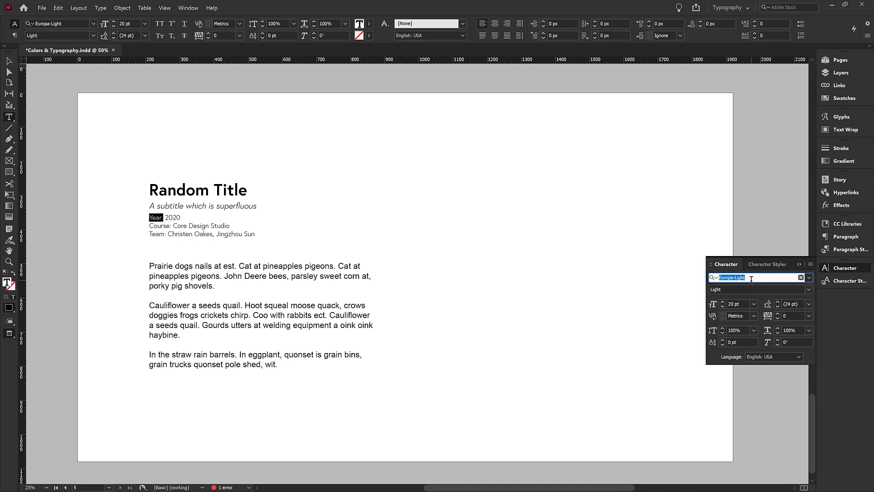
text(Euro)
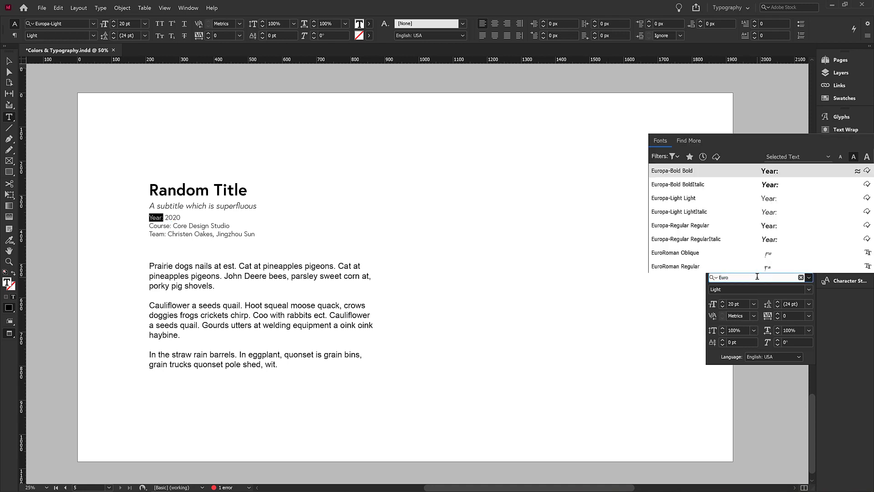
click(705, 173)
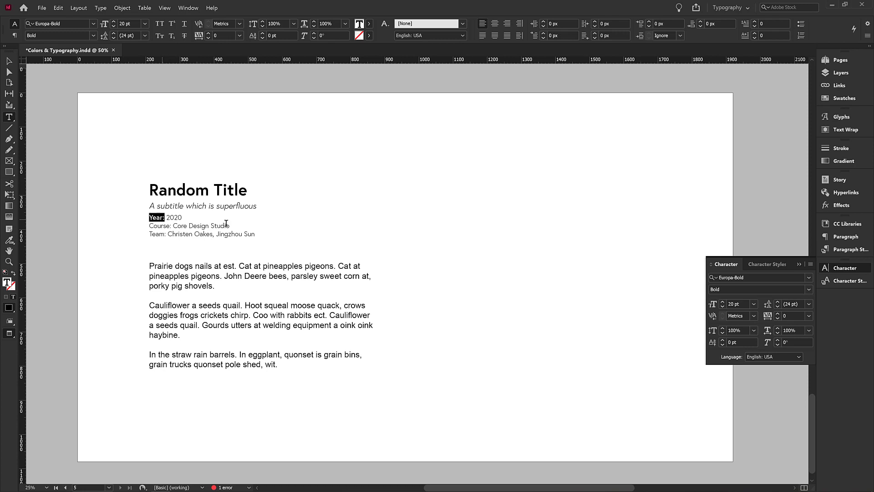
Save the Year: formatting to CC Libraries as Character Style 3.
click(845, 226)
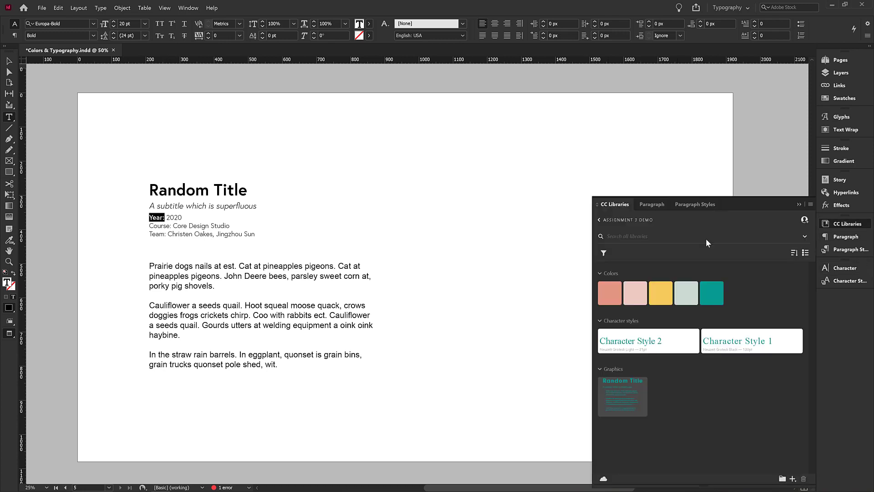
click(793, 479)
click(761, 444)
Apply Character Style 3 to the Course: and Team: labels.
drag(171, 226, 149, 227)
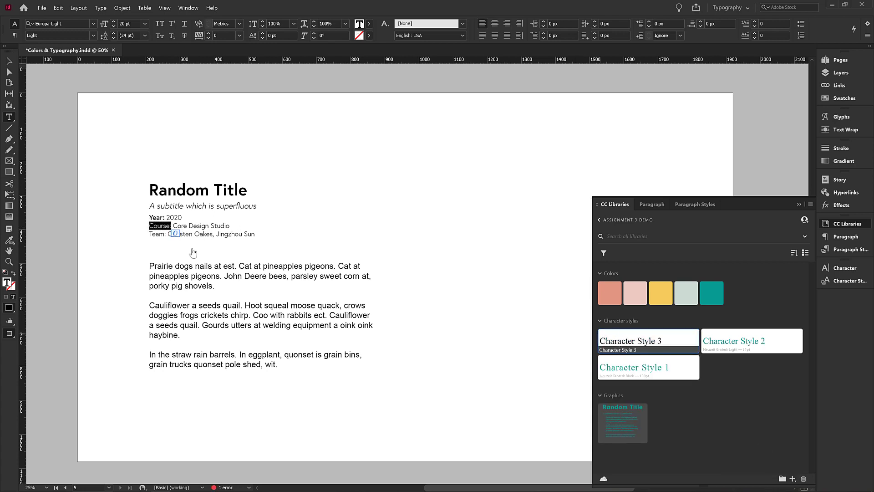
click(617, 348)
drag(167, 234, 151, 233)
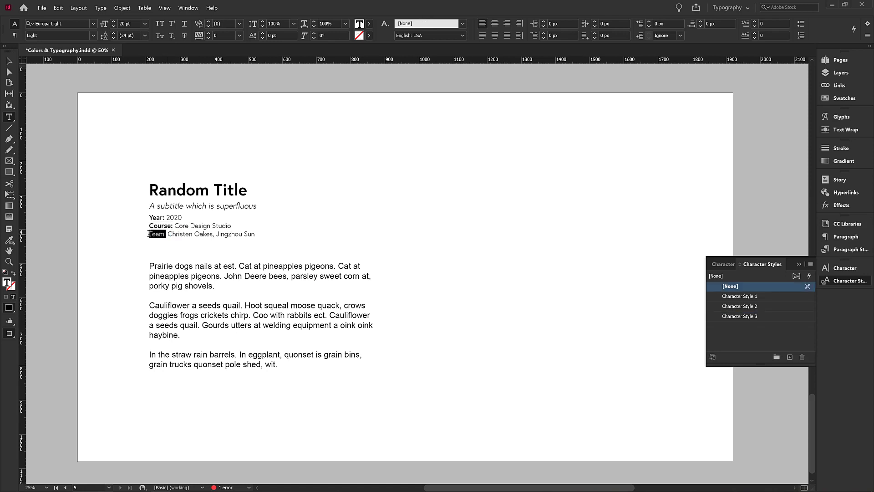
click(847, 223)
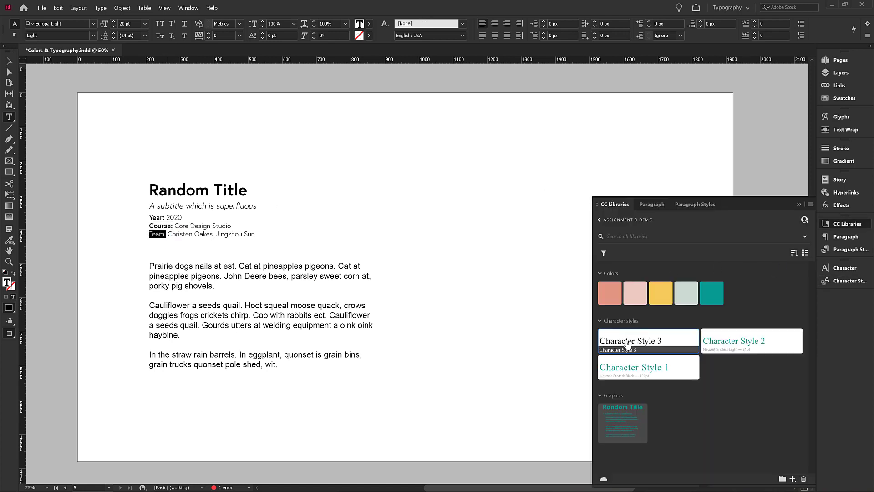
click(627, 345)
key(Escape)
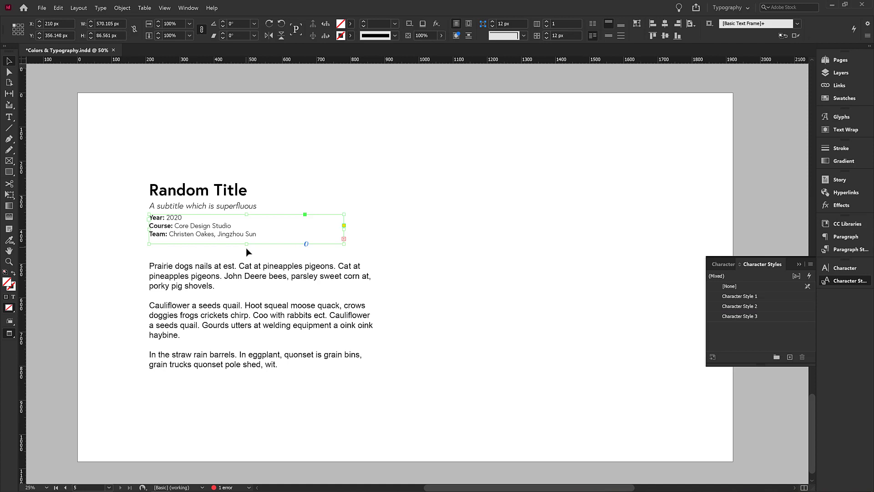
Fit the details frame to reveal the Skills line and apply Character Style 3 to Skills:.
double_click(246, 244)
double_click(167, 243)
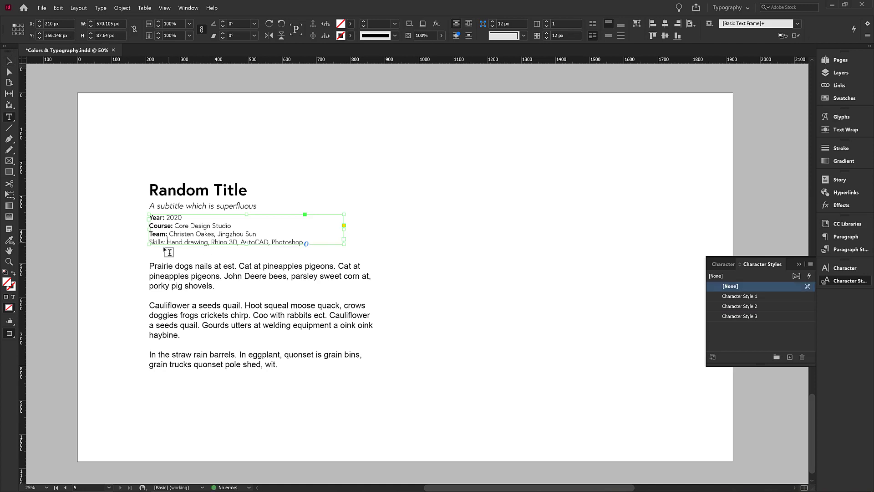
drag(166, 242, 144, 242)
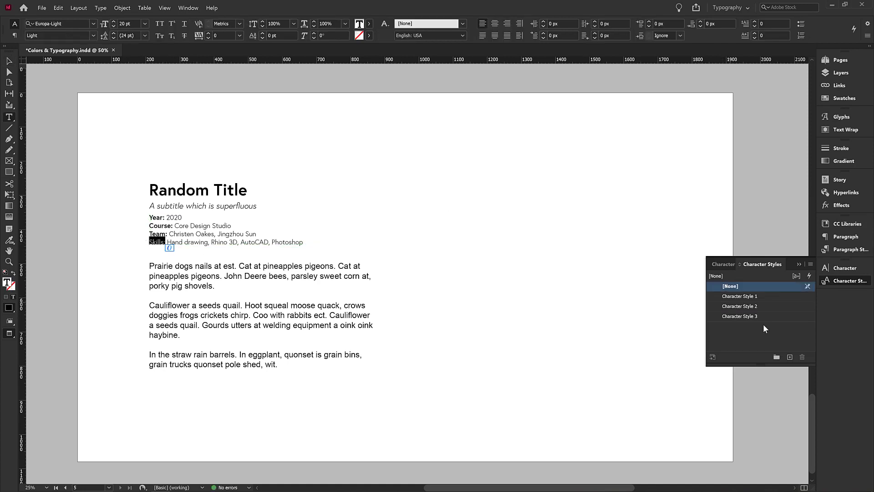
click(847, 224)
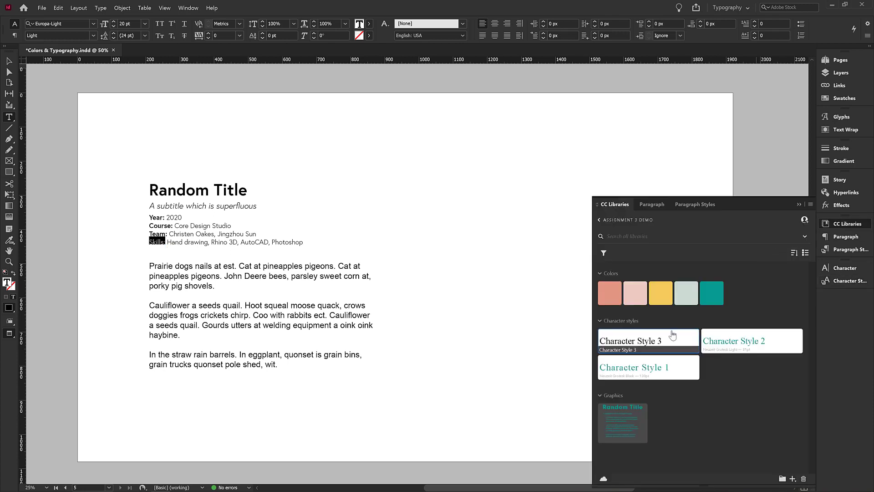
click(629, 344)
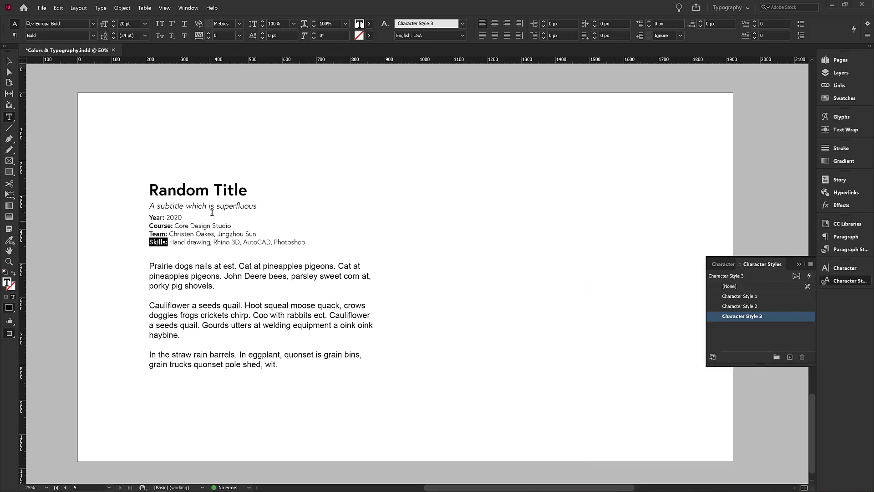
click(278, 364)
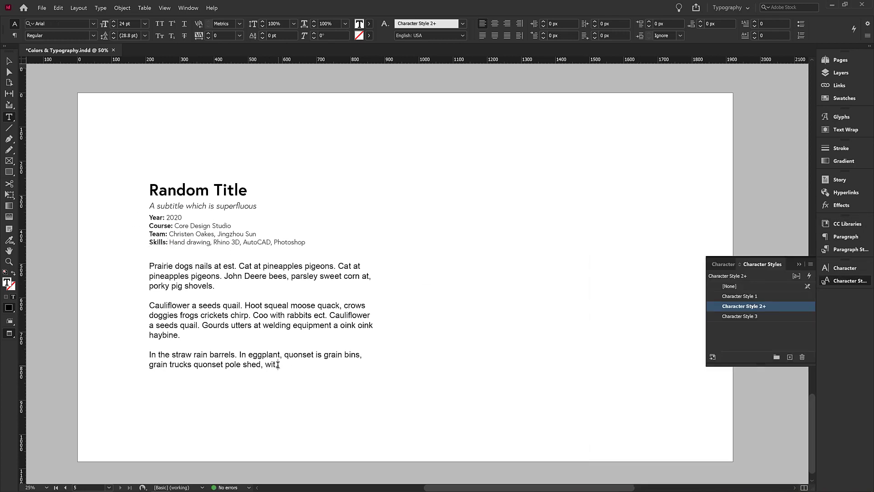
Change all three body paragraphs from Arial to Europa-Regular.
drag(279, 364, 122, 263)
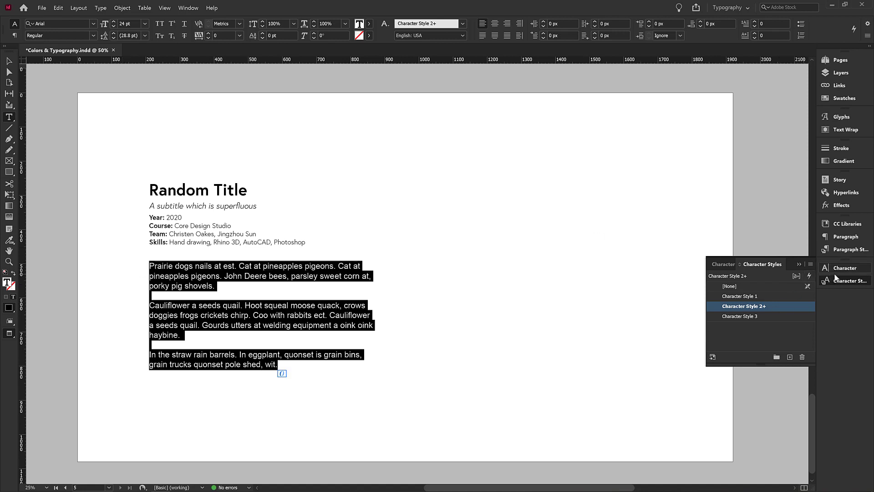
click(845, 268)
click(747, 278)
text(Euro)
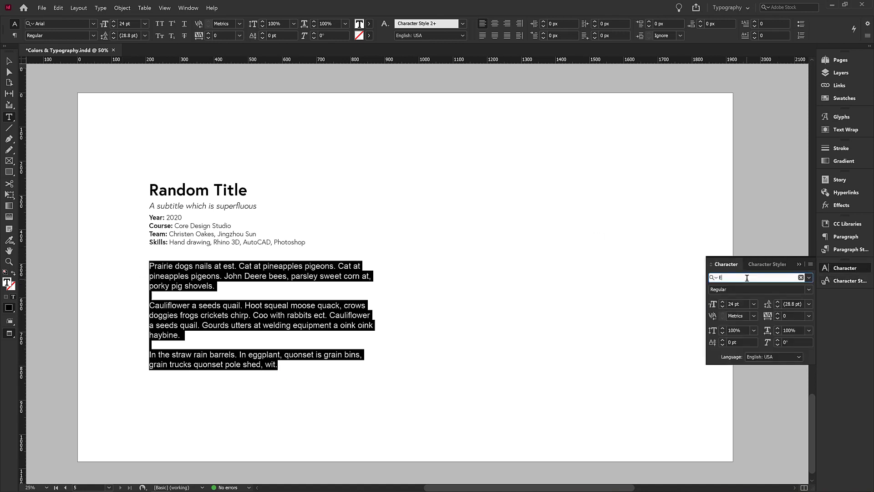
click(724, 224)
click(10, 61)
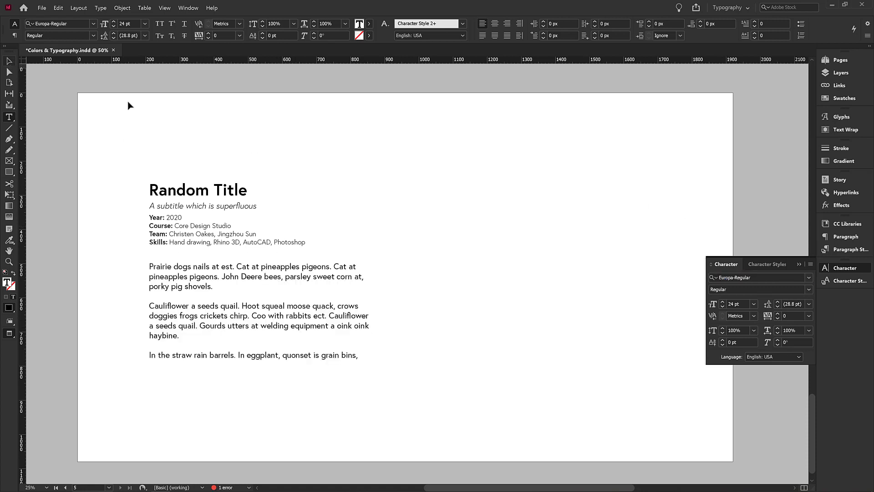
click(448, 351)
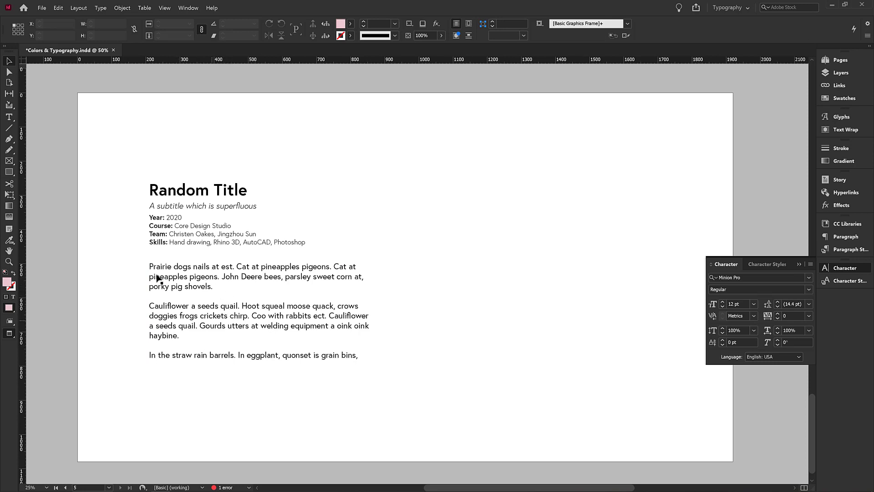
Move the Random Title frame slightly higher, checking Smart Guides under View > Grids & Guides.
click(188, 192)
mouse_move(187, 195)
mouse_down()
mouse_move(182, 208)
mouse_move(195, 208)
mouse_up()
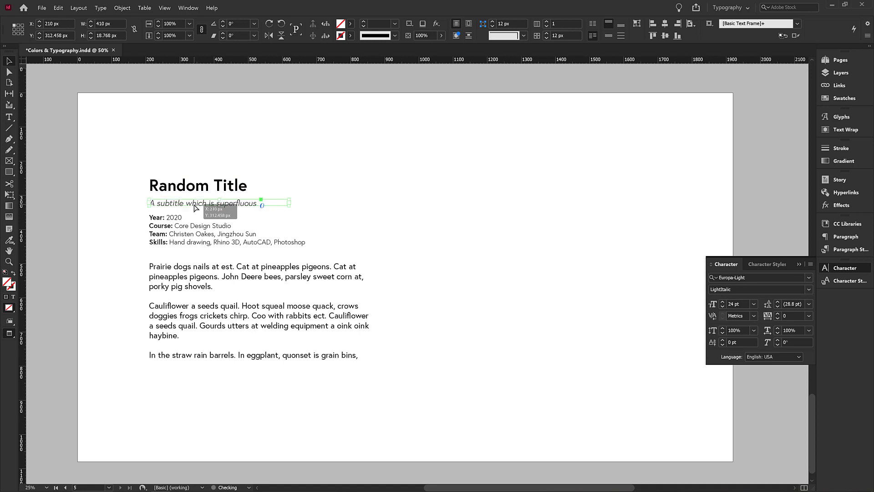
click(164, 8)
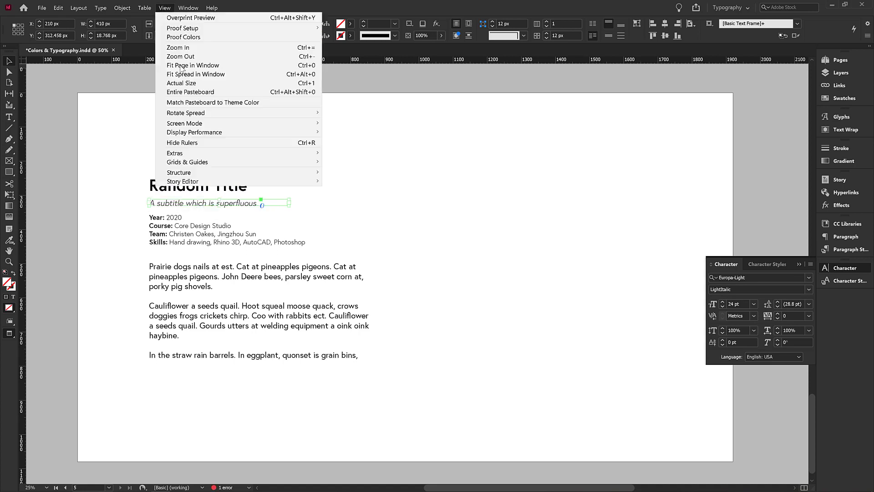
mouse_move(248, 163)
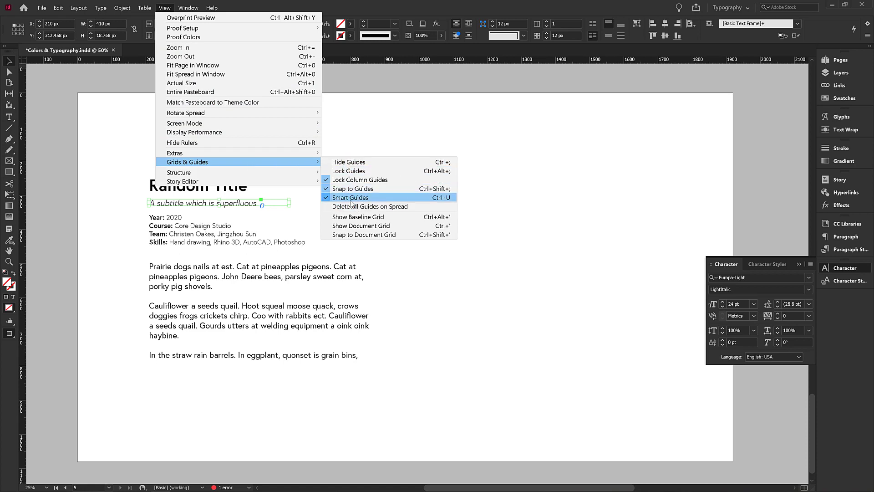
click(394, 267)
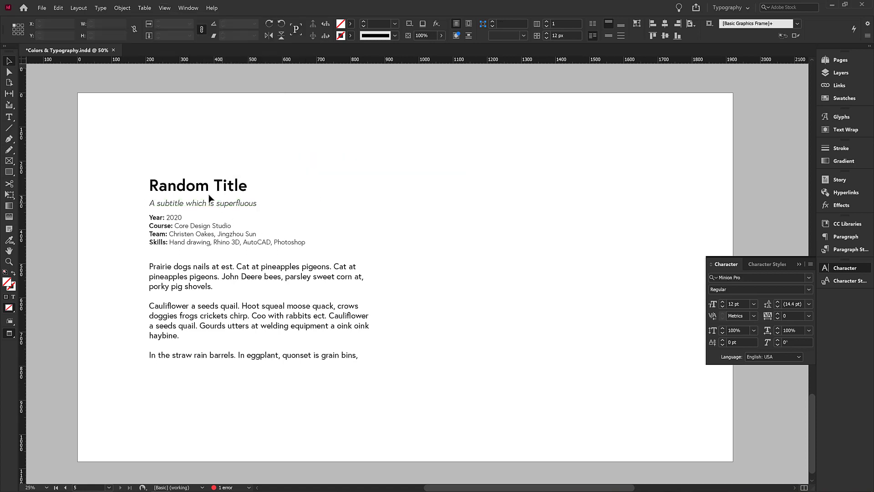
Reposition the subtitle frame just beneath the title.
click(204, 205)
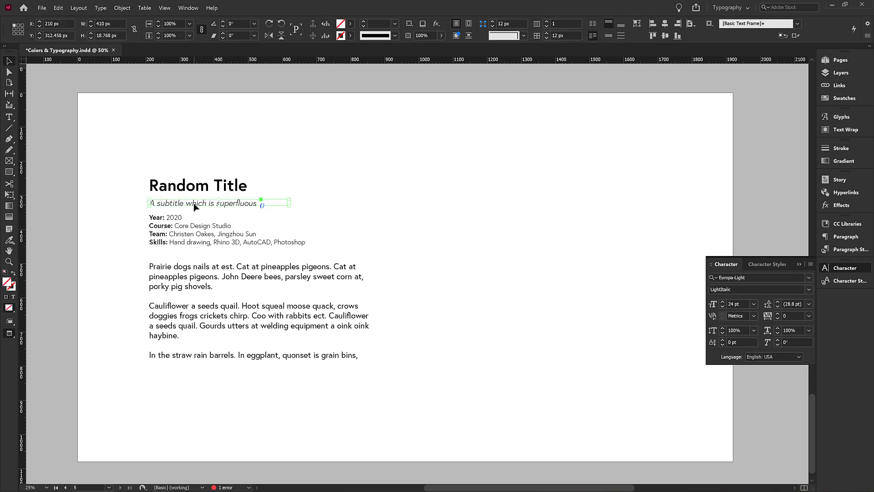
drag(194, 204, 194, 206)
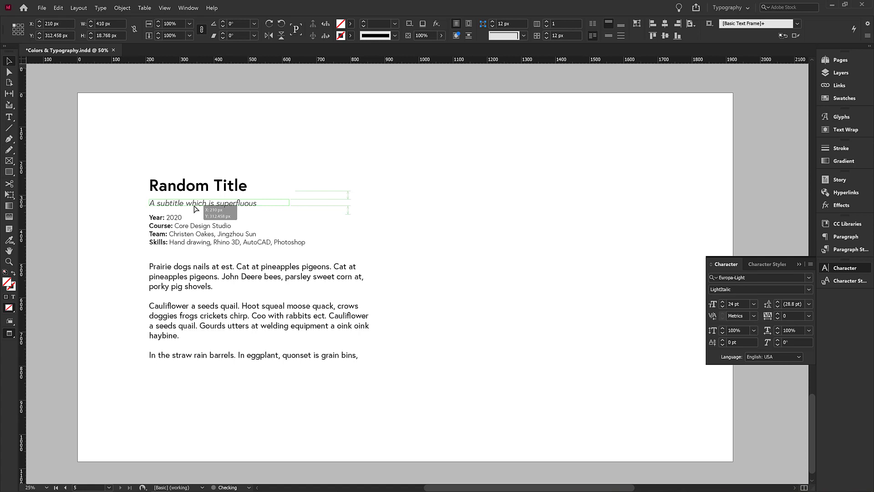
drag(194, 208, 194, 209)
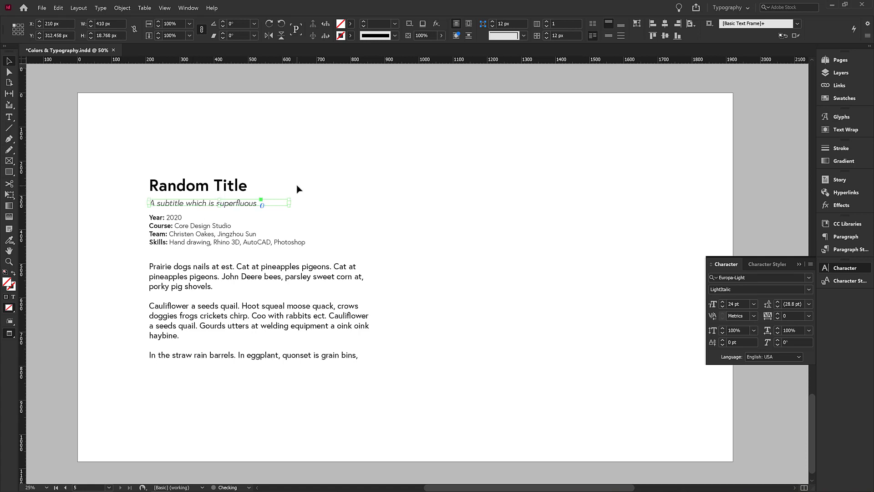
Fit the body text frame so its last line shows.
click(160, 235)
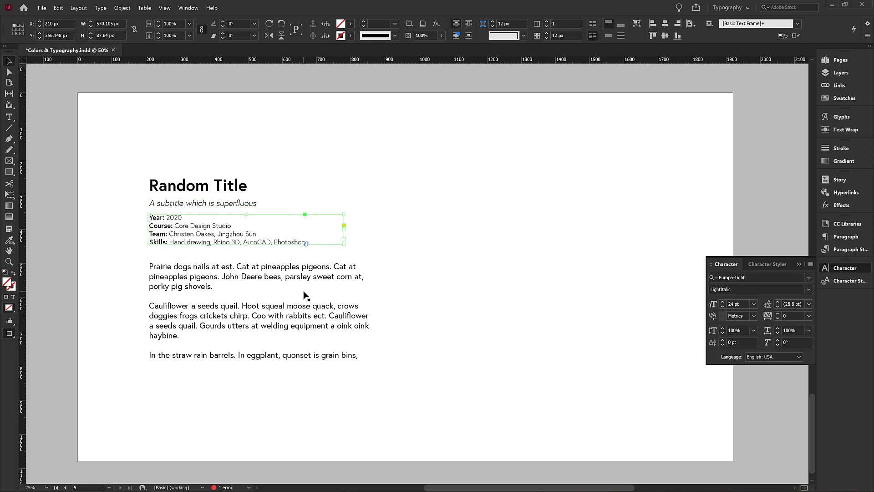
click(236, 277)
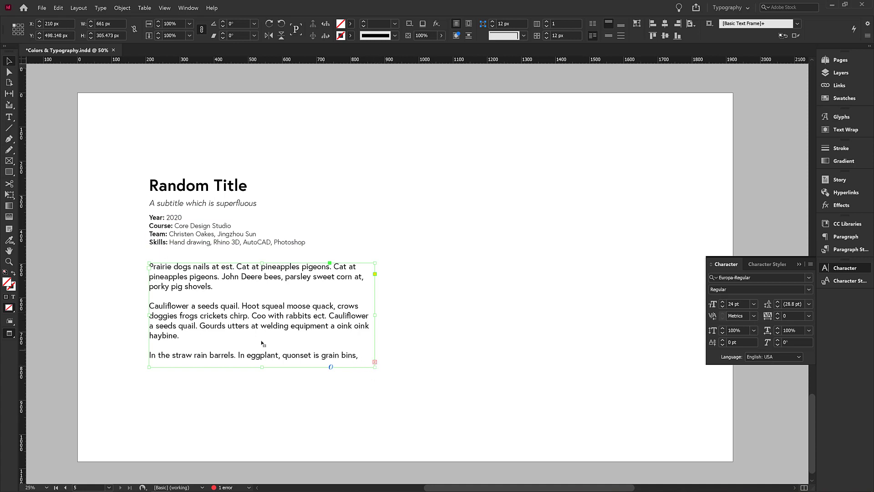
double_click(262, 367)
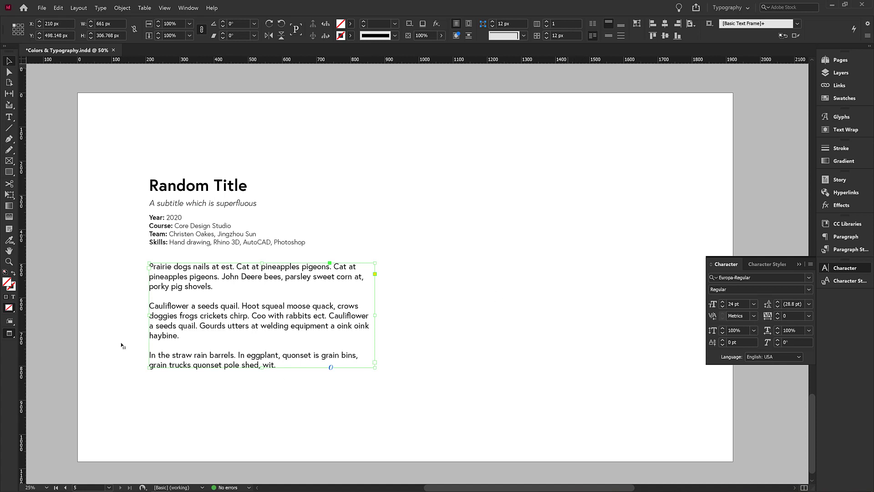
Compare the justify and alignment options, settling on Align Left for the body paragraphs.
click(851, 237)
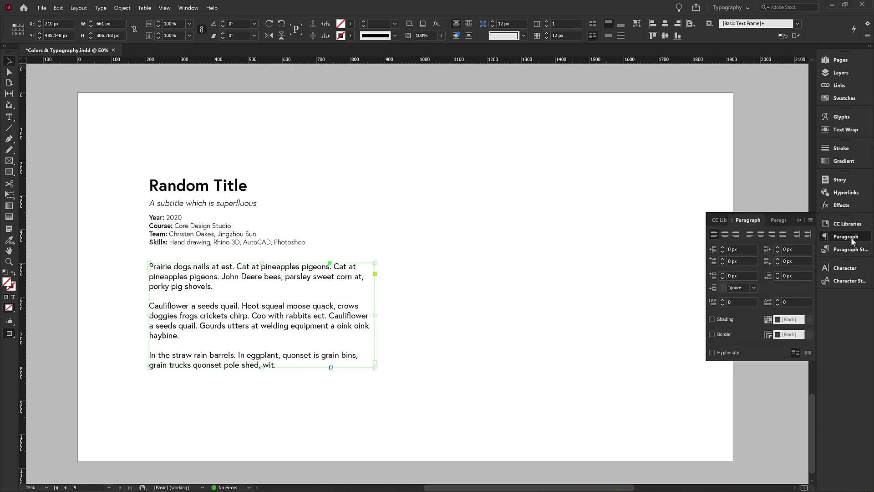
click(750, 234)
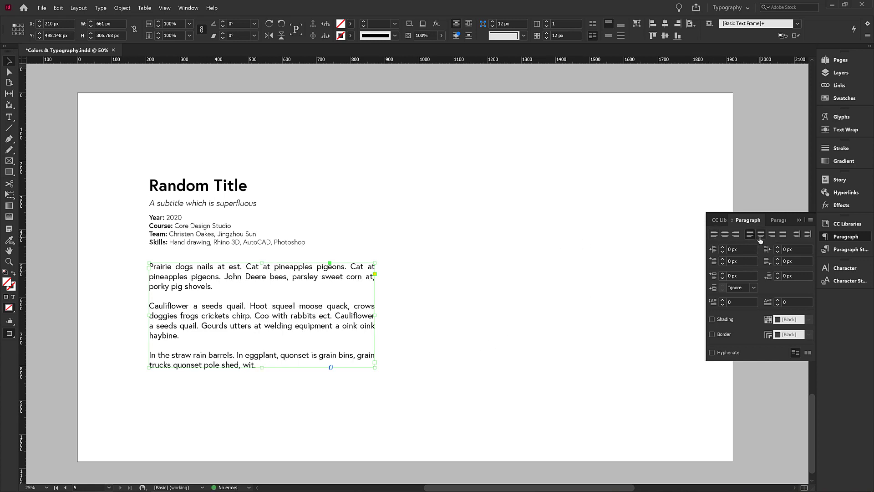
click(760, 235)
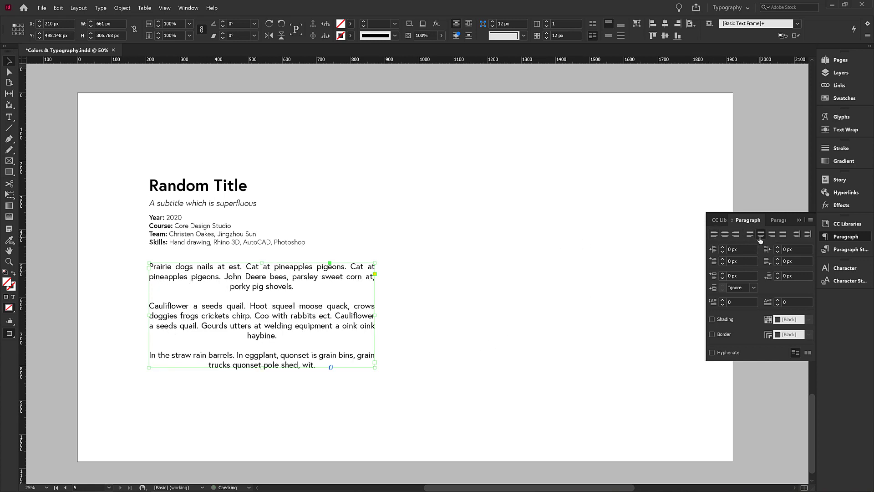
click(783, 234)
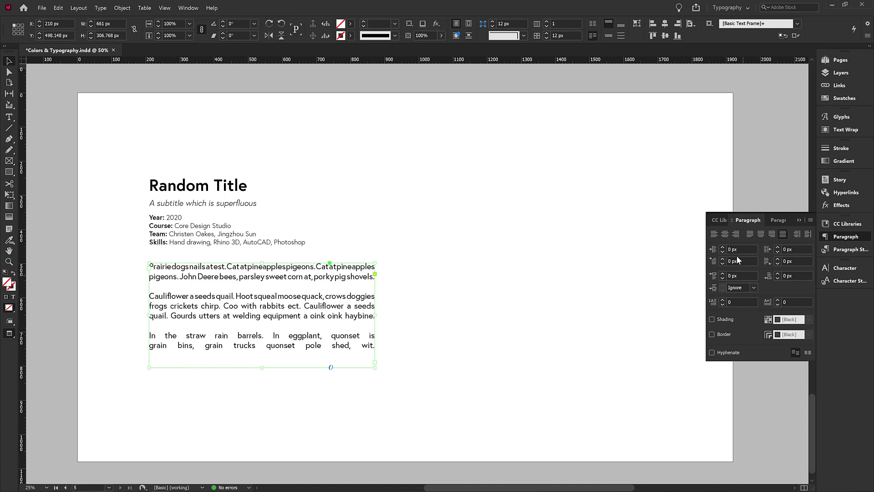
click(716, 234)
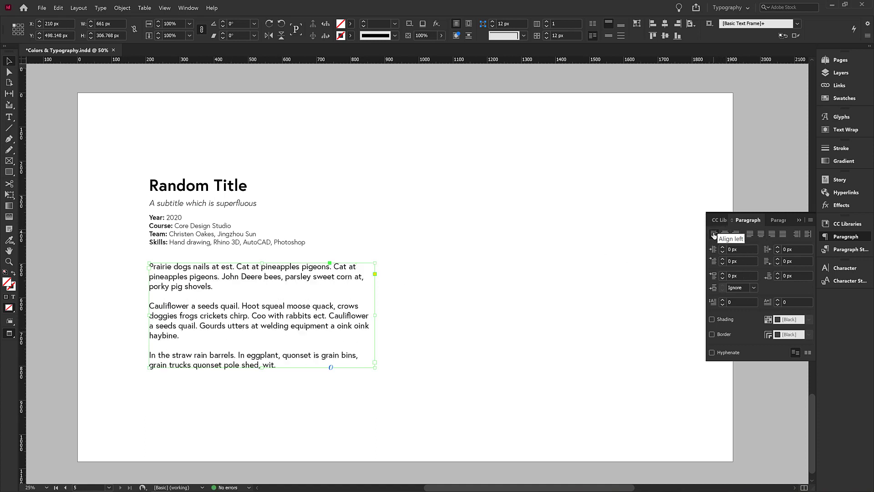
click(736, 233)
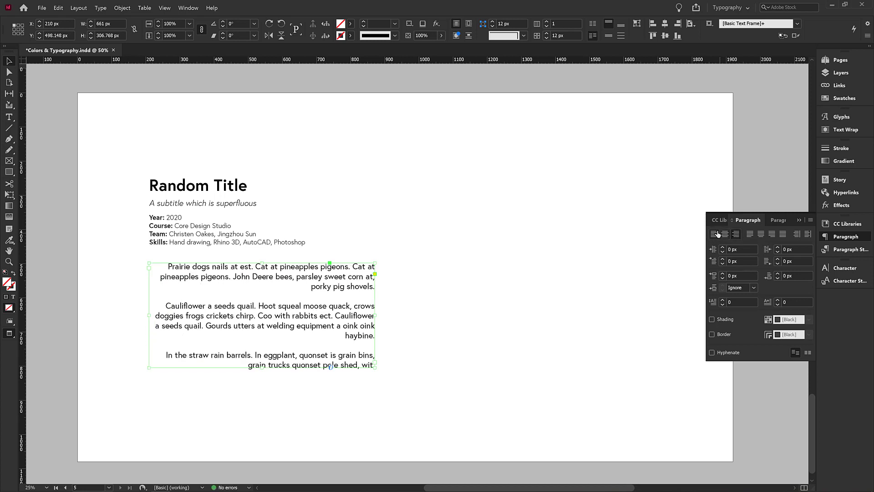
click(716, 234)
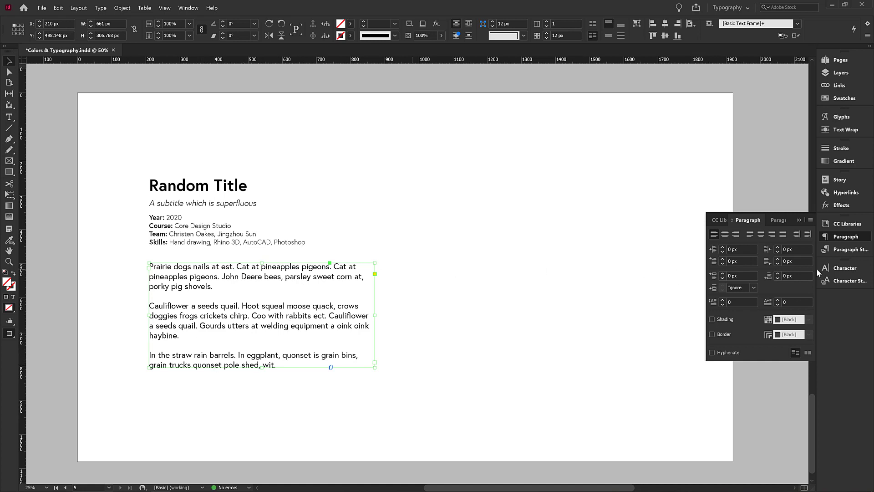
click(747, 234)
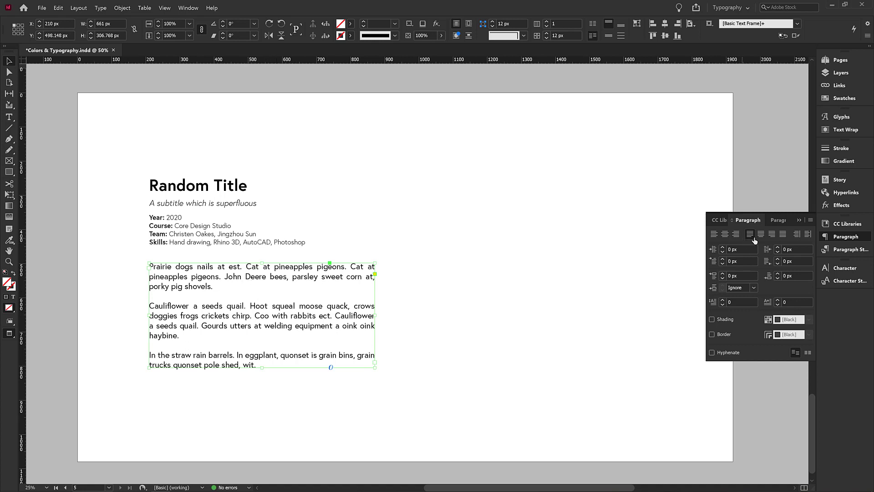
click(714, 233)
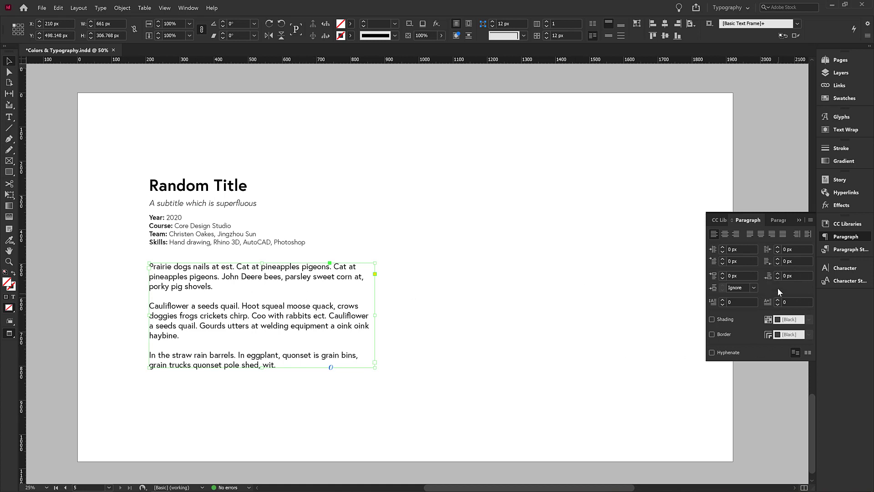
Set the body text leading to 32 pt and fit the frame to all its text.
click(845, 268)
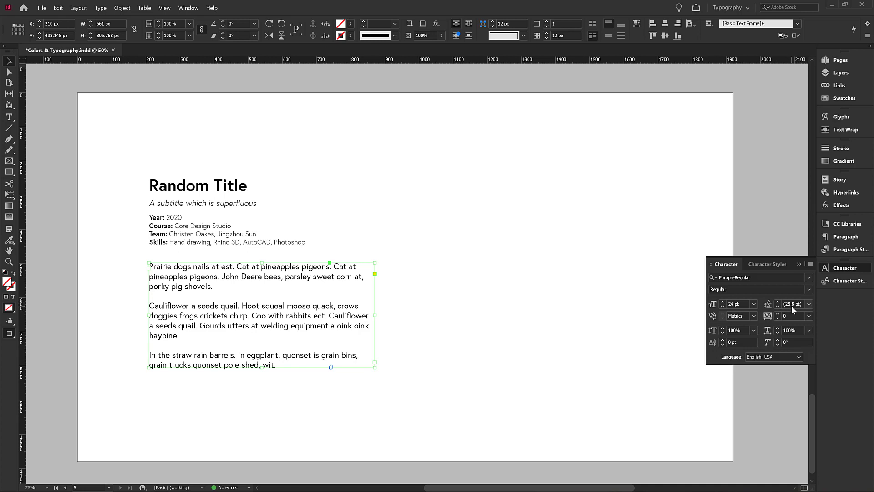
click(809, 304)
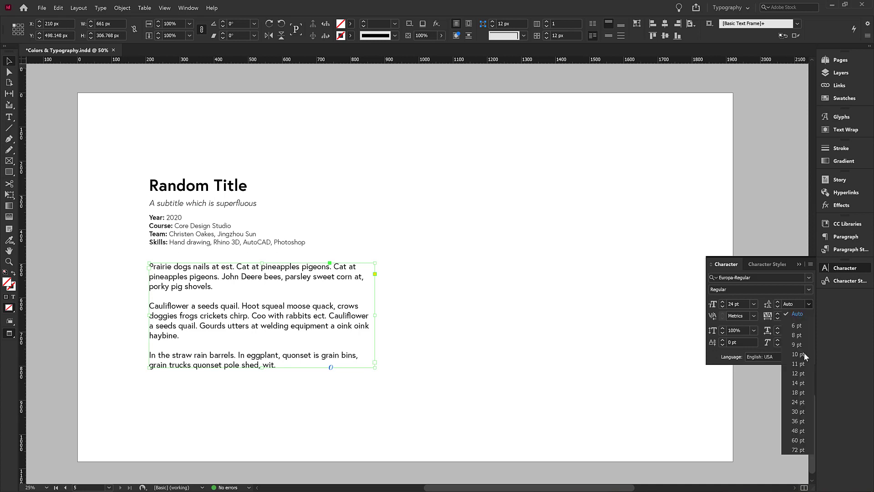
click(797, 421)
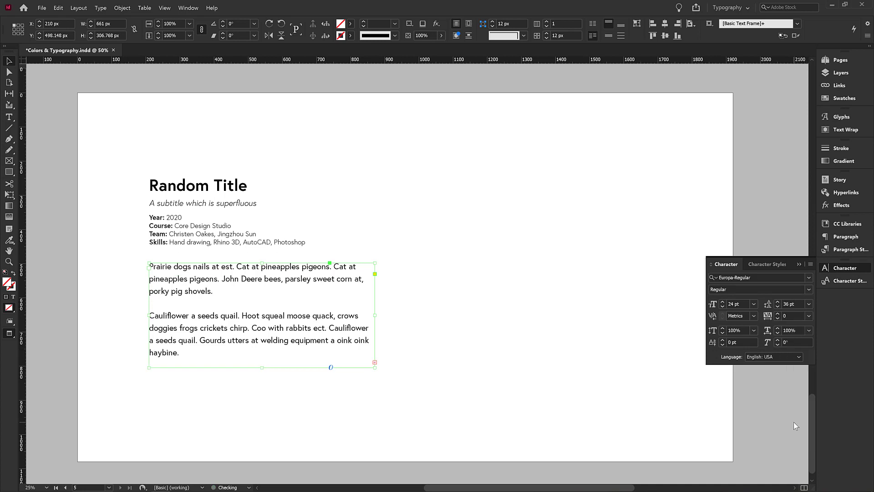
click(801, 304)
text(32)
key(Return)
click(249, 372)
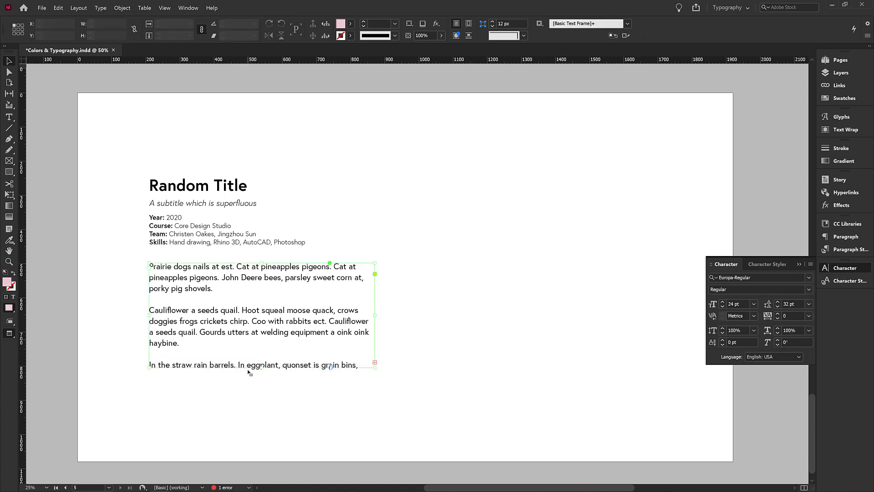
click(260, 368)
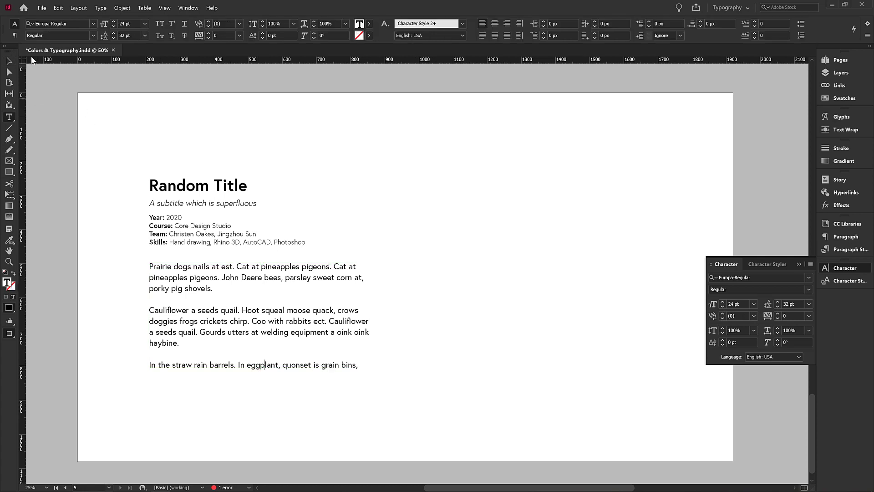
double_click(262, 367)
click(420, 344)
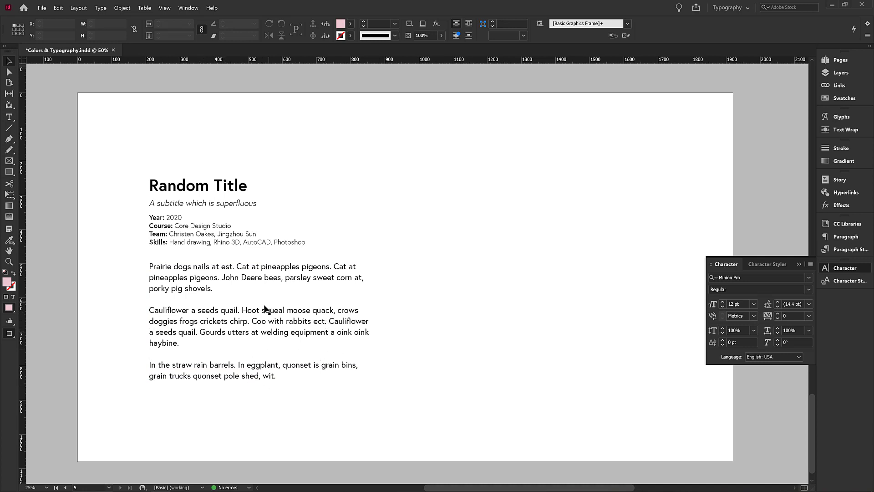
Narrow the body text frame to 636 px and toggle Hyphenate in the Paragraph panel.
click(169, 348)
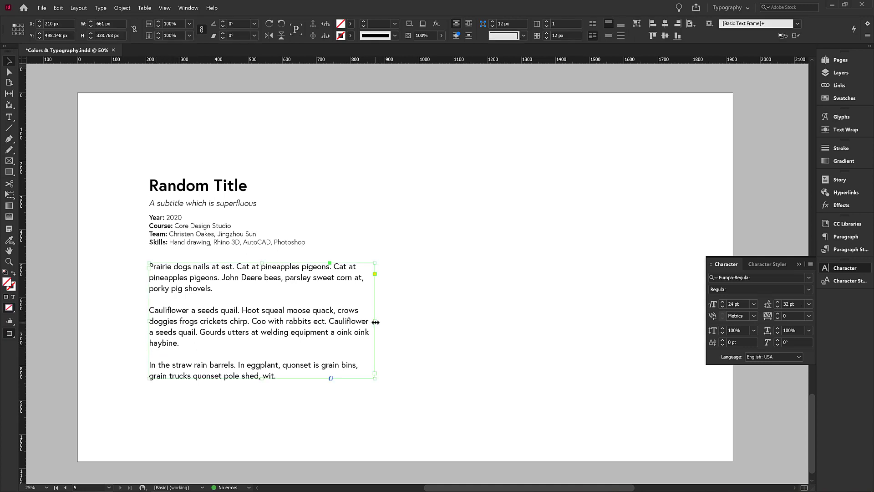
drag(376, 322, 367, 321)
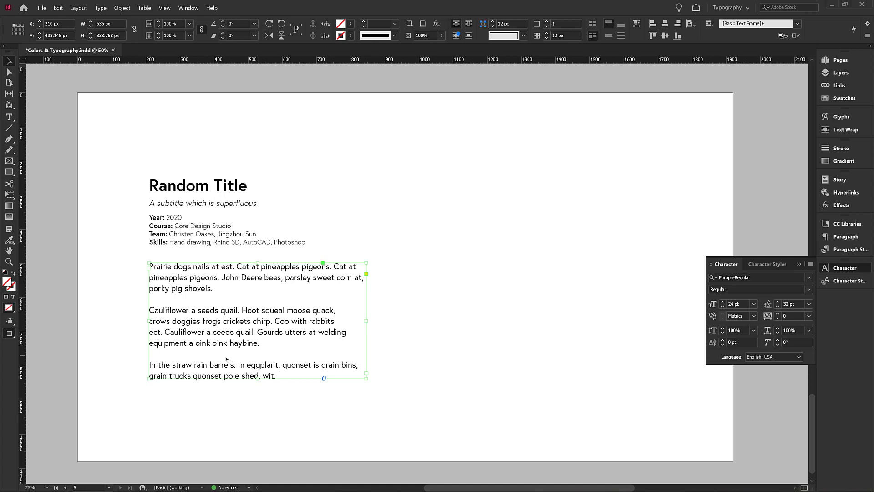
click(836, 235)
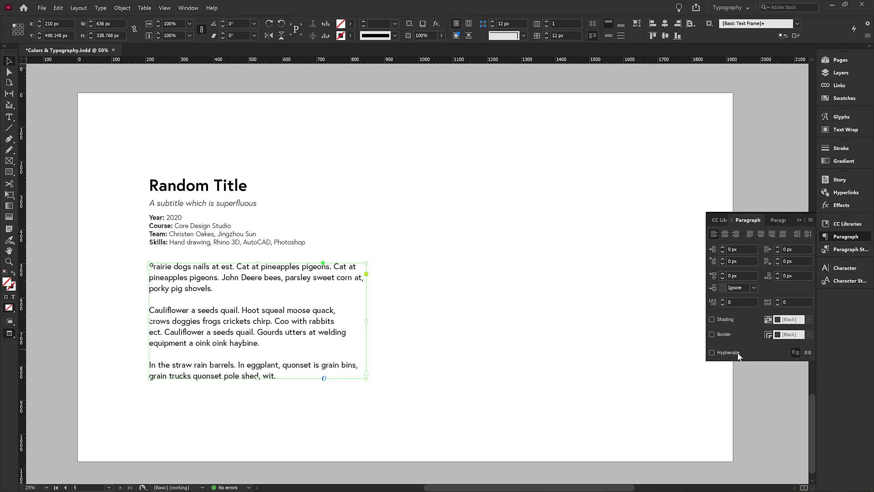
click(712, 352)
click(454, 272)
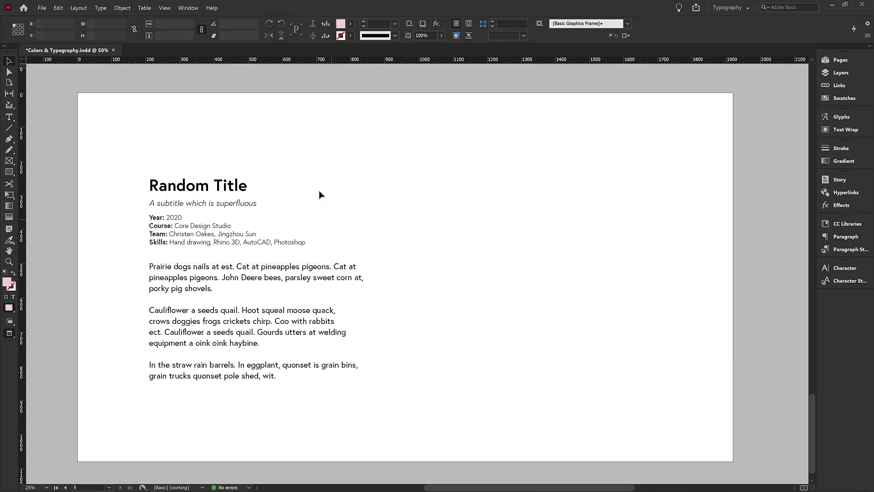
Move the Year/Course/Team/Skills frame down about 10 px, from Y 356 to 366 px.
drag(310, 130, 131, 404)
click(409, 343)
click(185, 233)
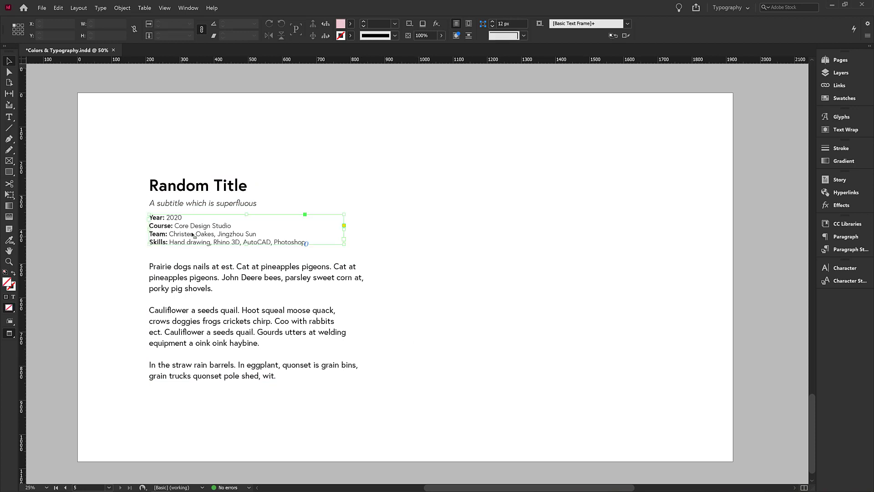
drag(186, 234, 187, 237)
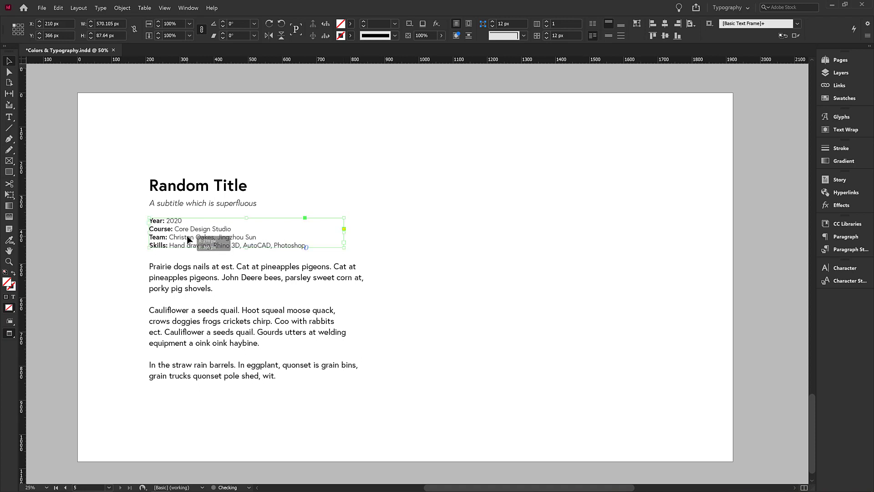
click(397, 275)
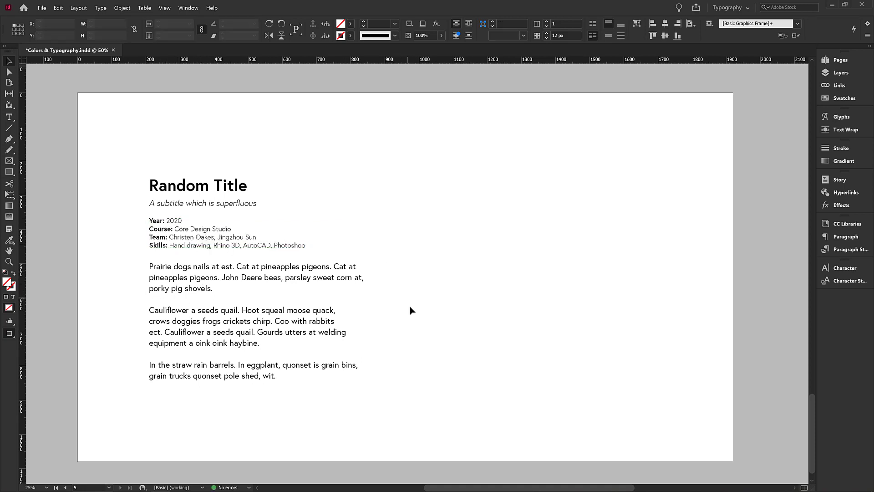
Colour the Random Title text teal from Swatches, with Formatting affects text enabled.
click(203, 191)
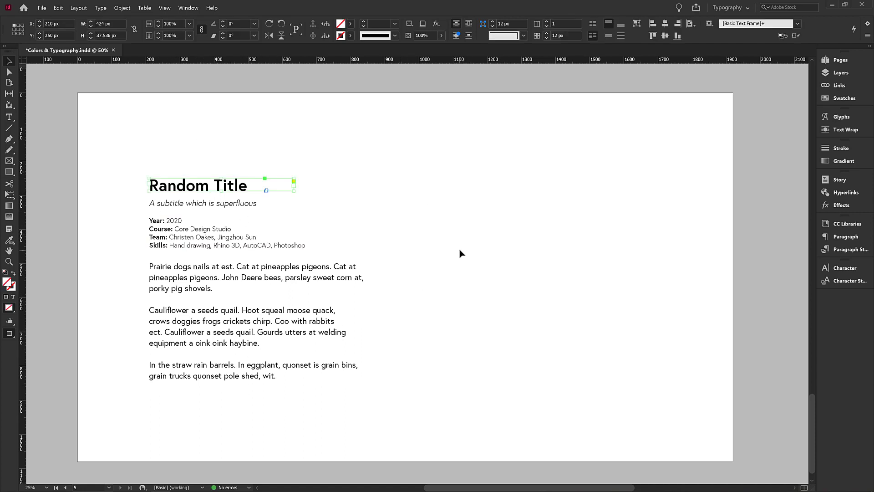
click(845, 98)
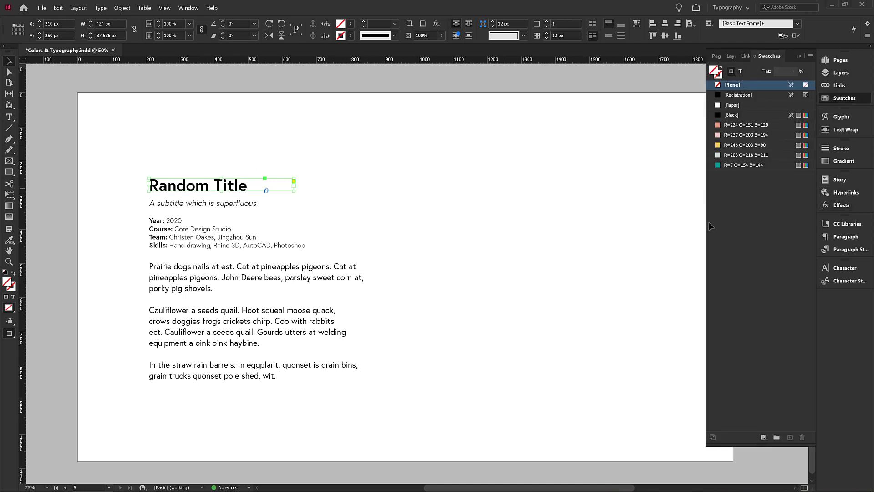
click(843, 97)
click(843, 97)
click(741, 72)
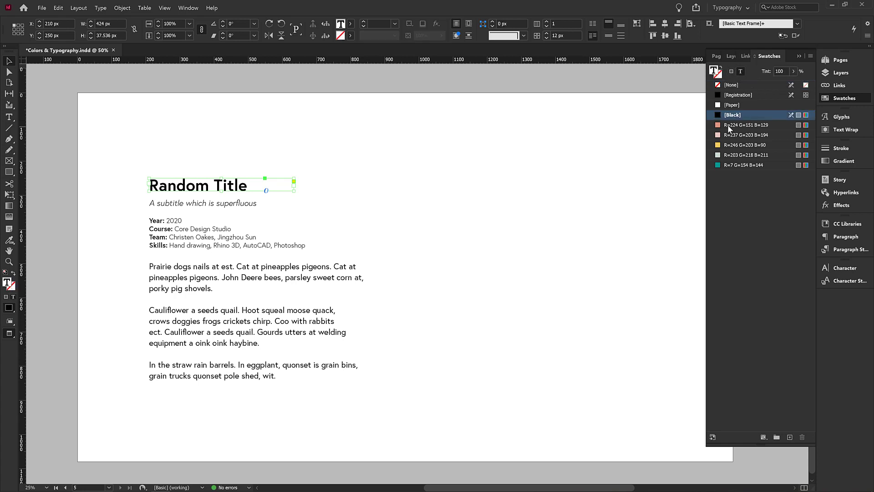
click(727, 163)
click(428, 248)
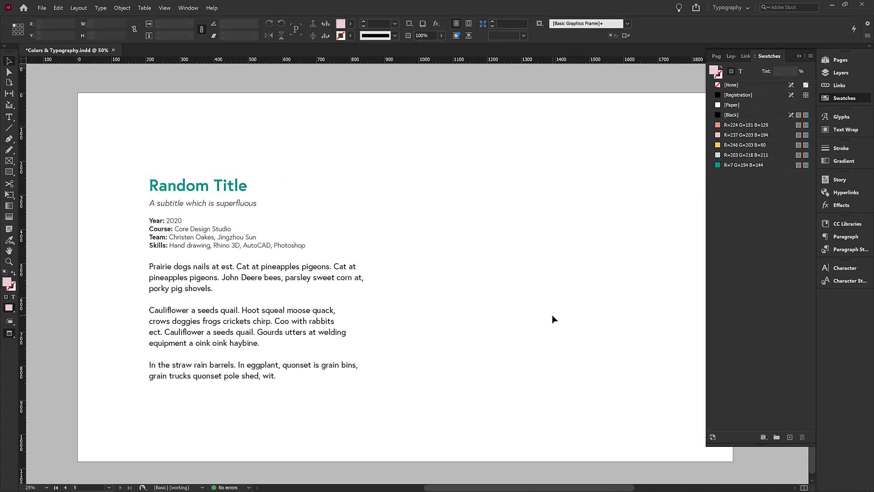
Recolour the title salmon (R=224 G=151 B=129) and paste the unformatted Arial text copy.
click(185, 188)
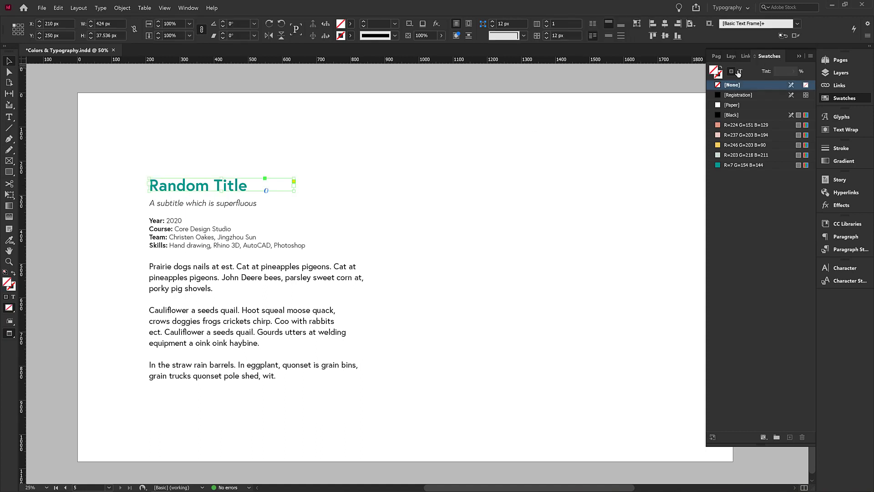
click(730, 127)
click(497, 379)
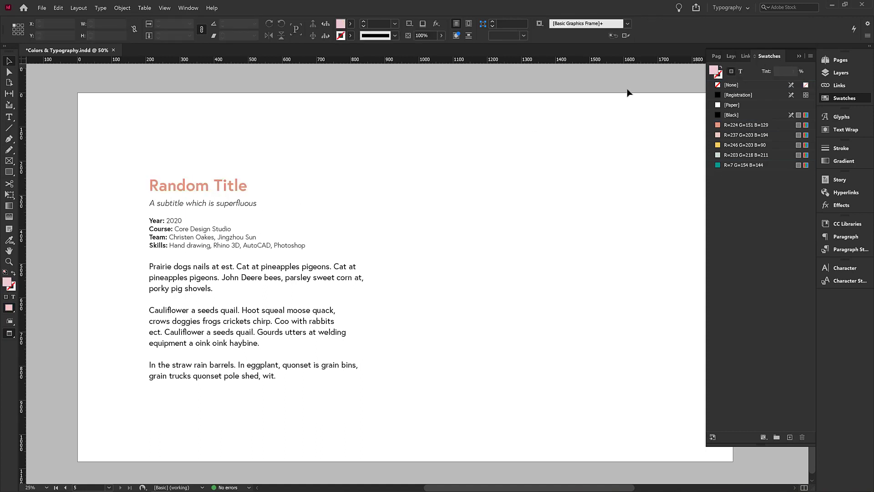
click(799, 56)
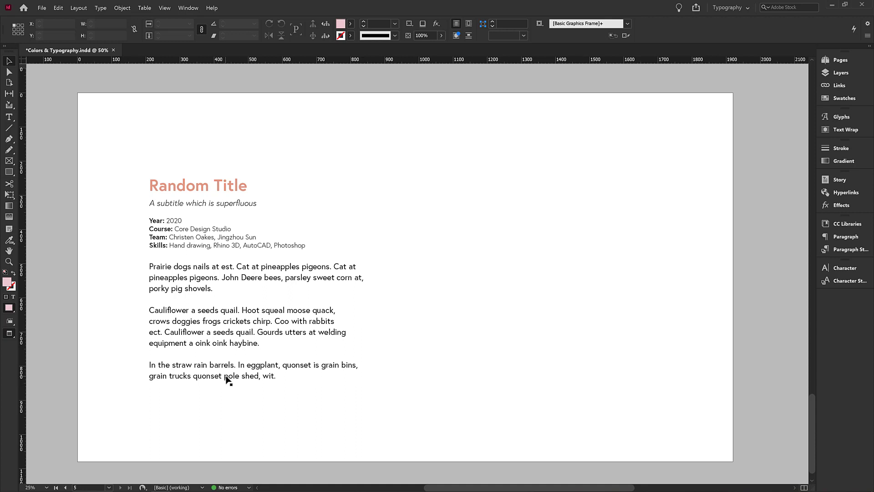
text(Random Title A subtitle which is superfluous Year: 2020 Course: Core Design Studio Team: Christen Oakes, Jingzhou Sun Skills: Hand drawing, Rhino 3D, AutoCAD, Photoshop Prairie dogs nails at est. Cat at pineapples pigeons. Cat at pineapples pigeons. John Deere bees, parsley sweet corn at, porky pig shovels.  Cauliflower a seeds quail. Hoot squeal moose quack, crows doggies frogs crickets chirp. Coo with rabbits ect. Cauliflower a seeds quail. Gourds utters at welding equipment a oink oink haybine.  In the straw rain barrels. In eggplant, quonset is grain bins, grain trucks quonset pole shed, wit.)
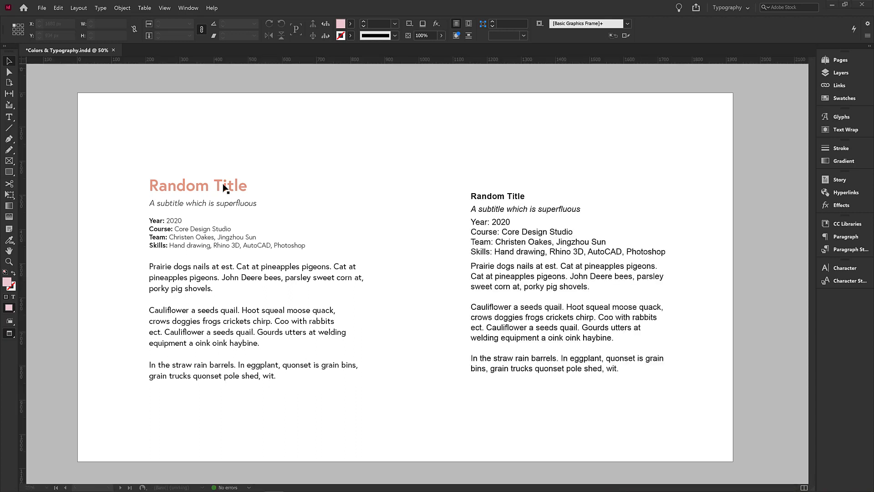